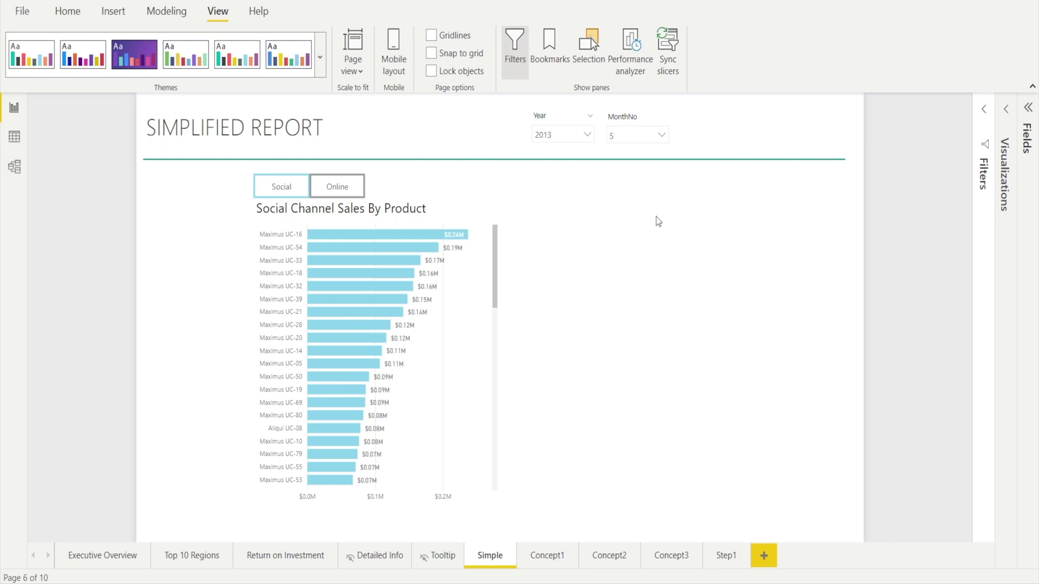
Step: Show the Bookmarks pane and widen it enough to read the full bookmark names
left_click(549, 49)
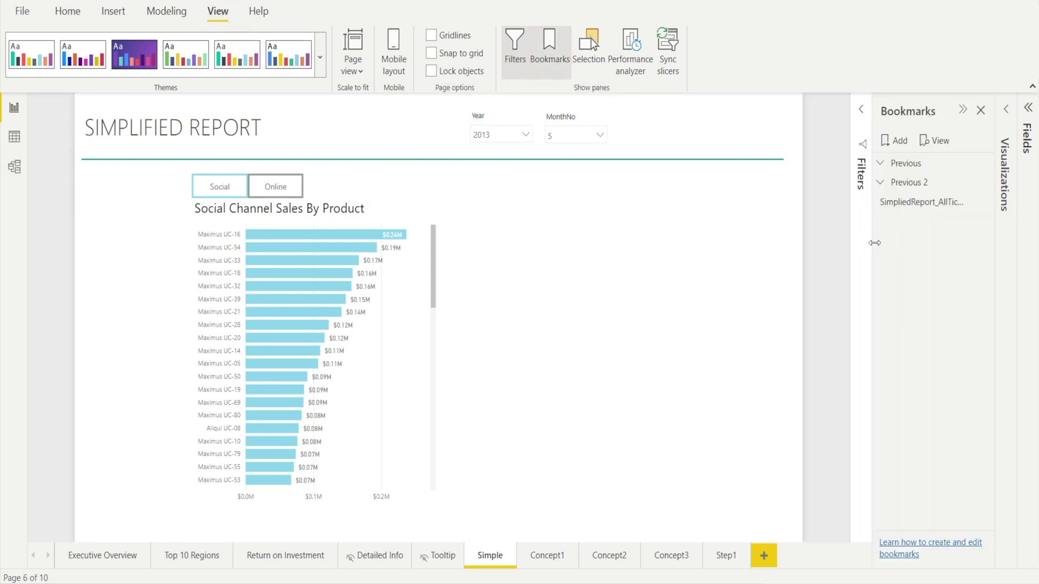
left_click_drag(872, 240, 776, 245)
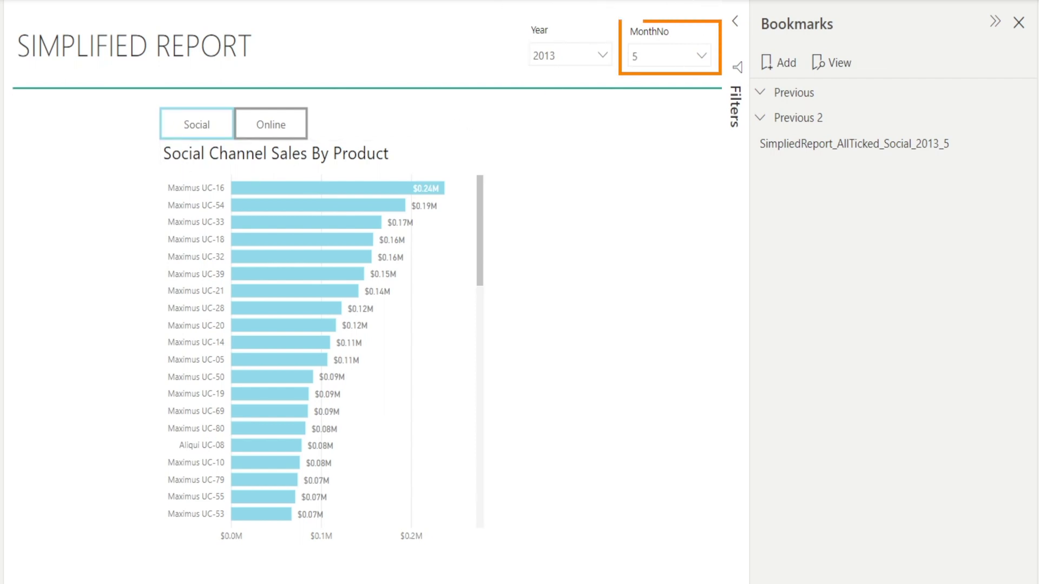
Step: Apply the SimpliedReport_AllTicked_Social_2013_5 bookmark from the Top 10 Regions page and check which of its options are ticked
left_click(287, 555)
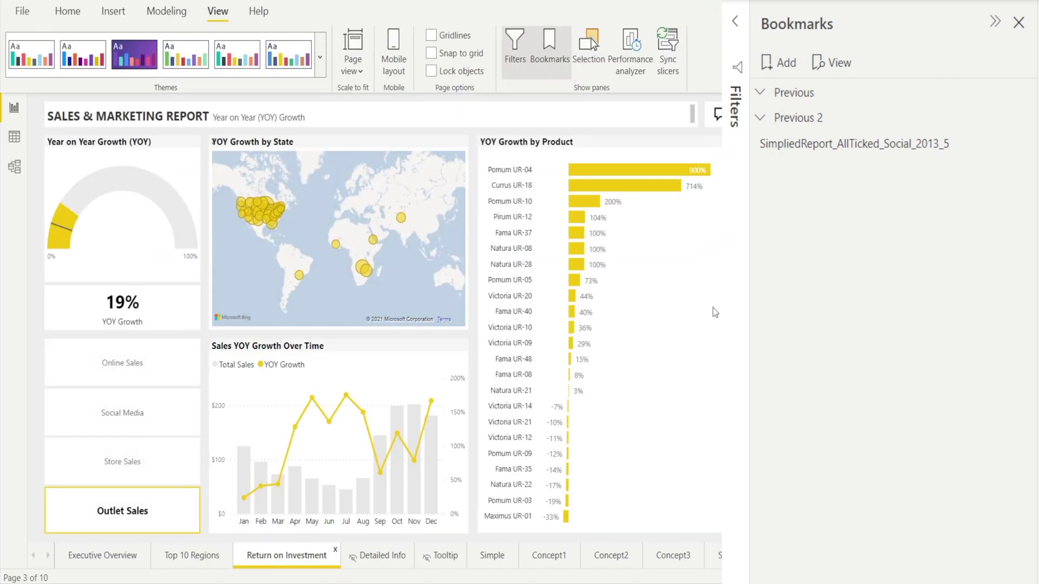
left_click(192, 555)
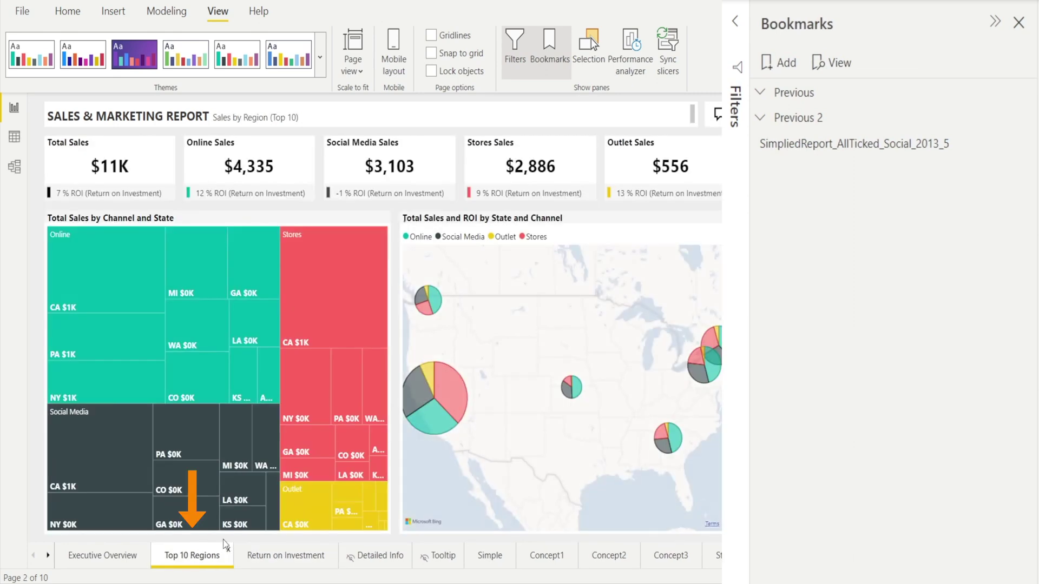
left_click(819, 148)
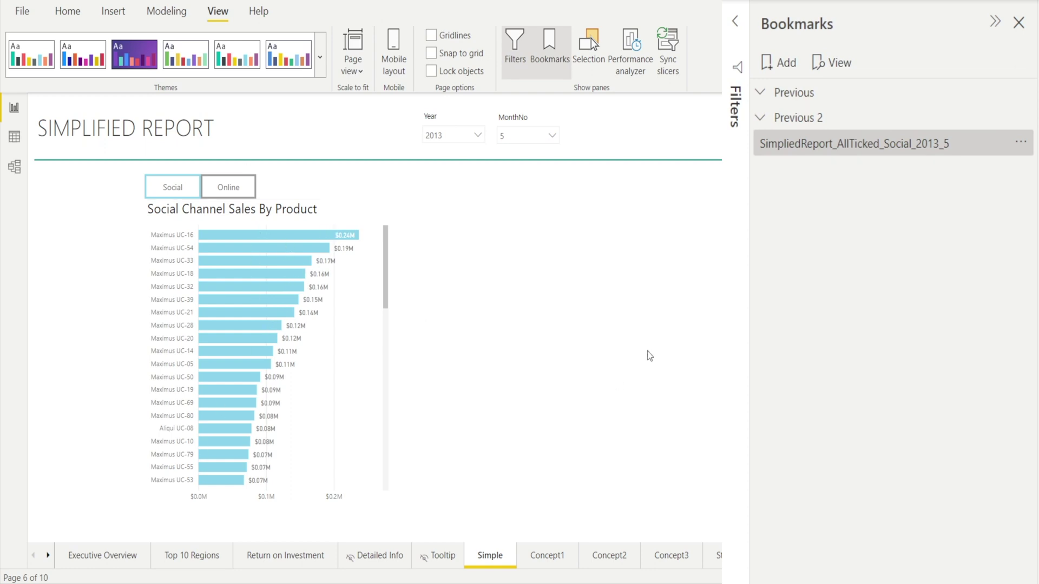
left_click(1019, 145)
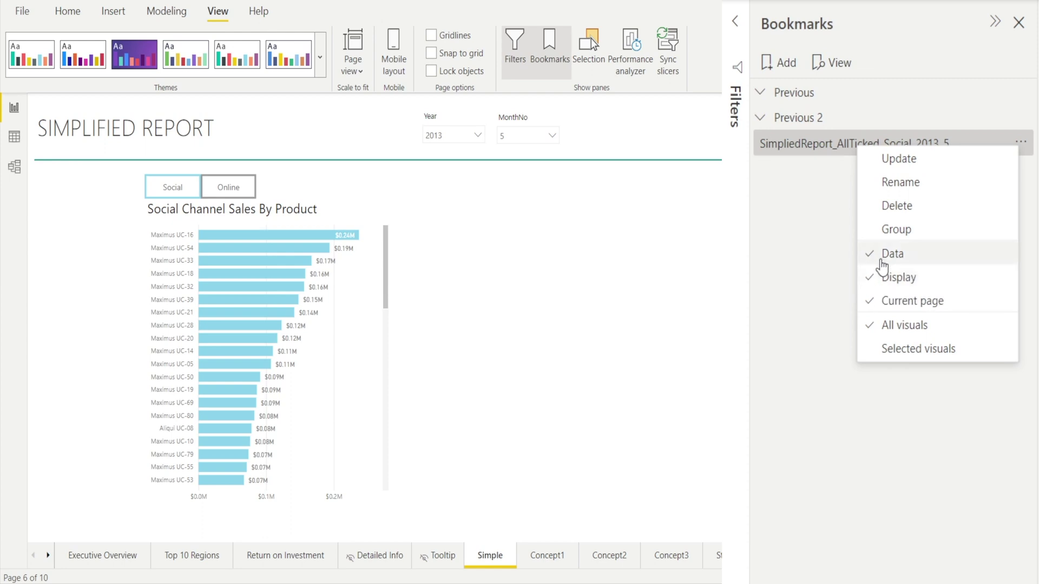
left_click(819, 242)
Step: Add a bookmark named SR_DataNotTicked on the Simple page and untick its Data option
left_click(780, 62)
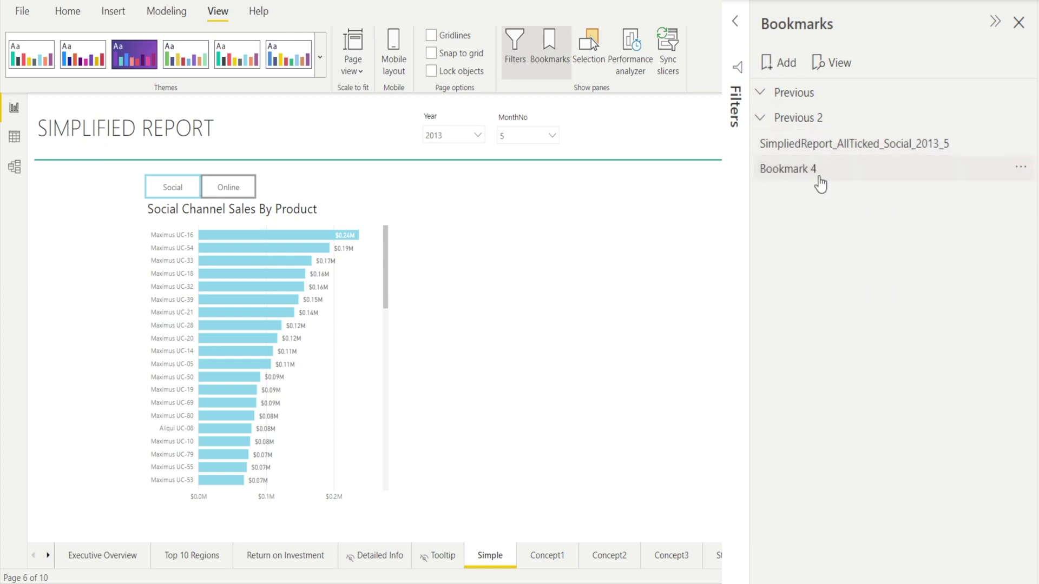
double_click(813, 169)
type("SR_DataNotTic")
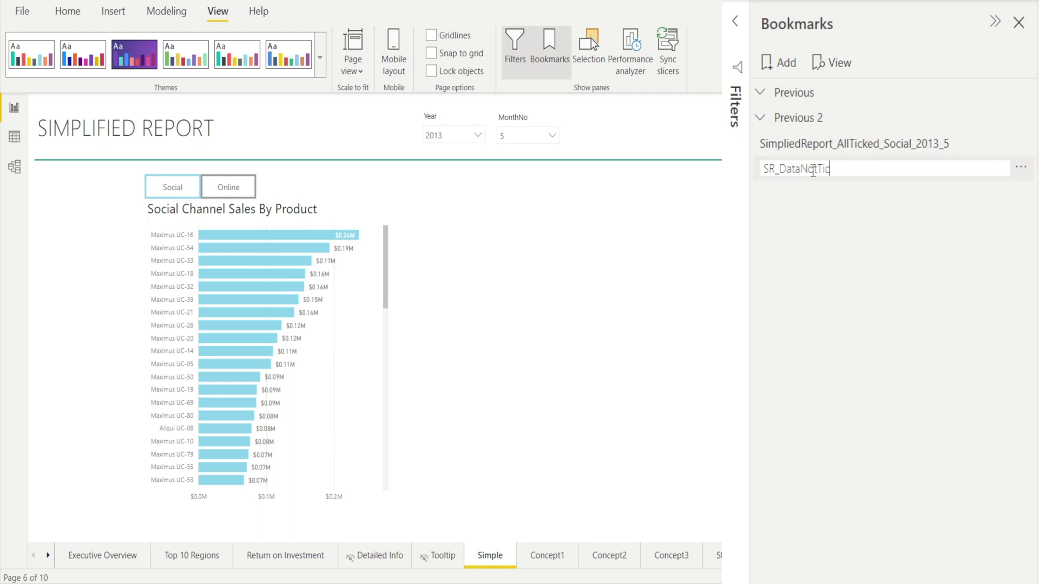
key("Return")
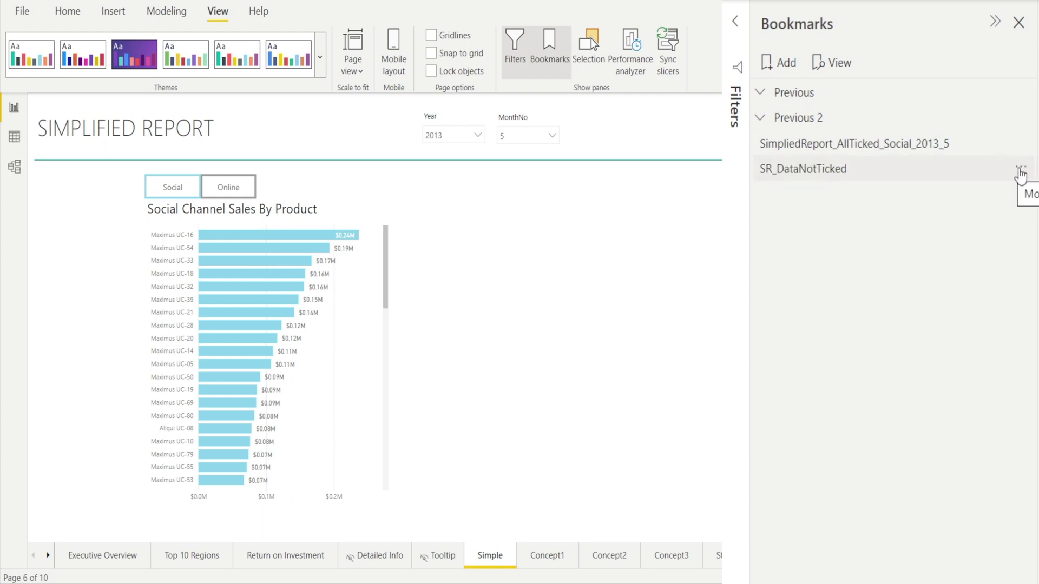
left_click(1021, 168)
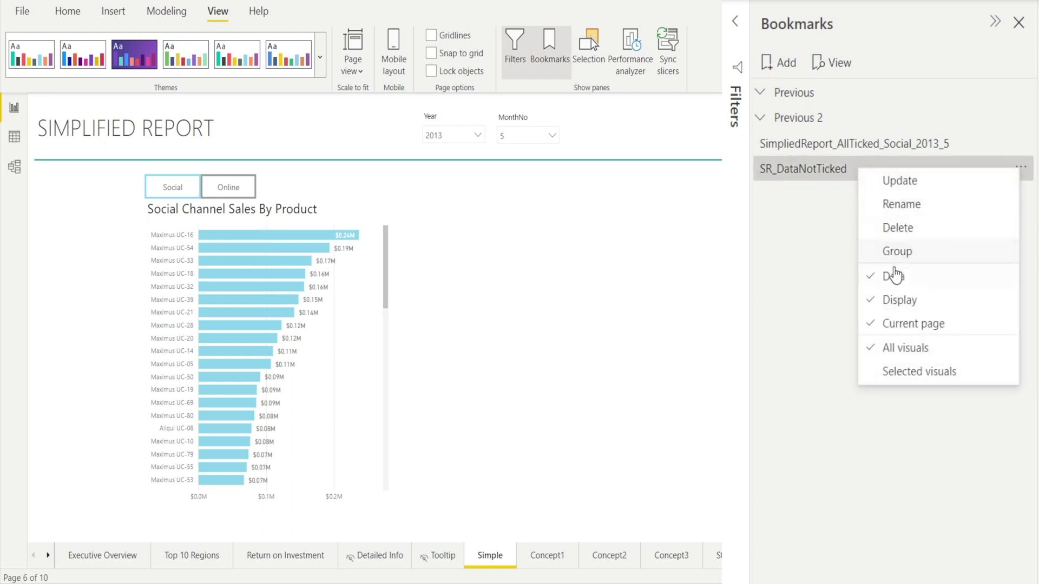
left_click(874, 284)
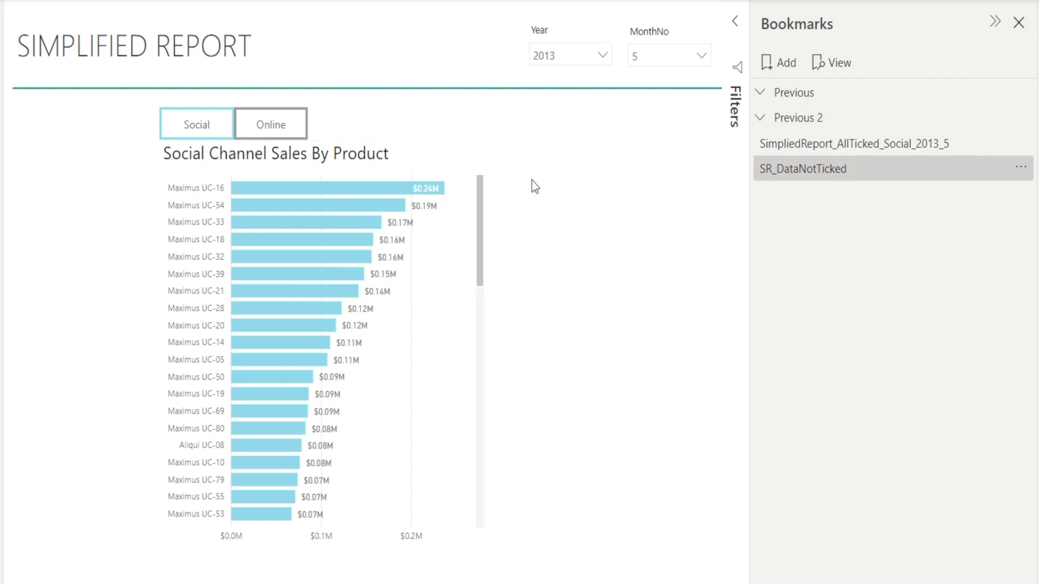
Step: Set the Year slicer to 2005 and apply the SimpliedReport_AllTicked_Social_2013_5 bookmark to test its effect on the slicer
left_click(602, 56)
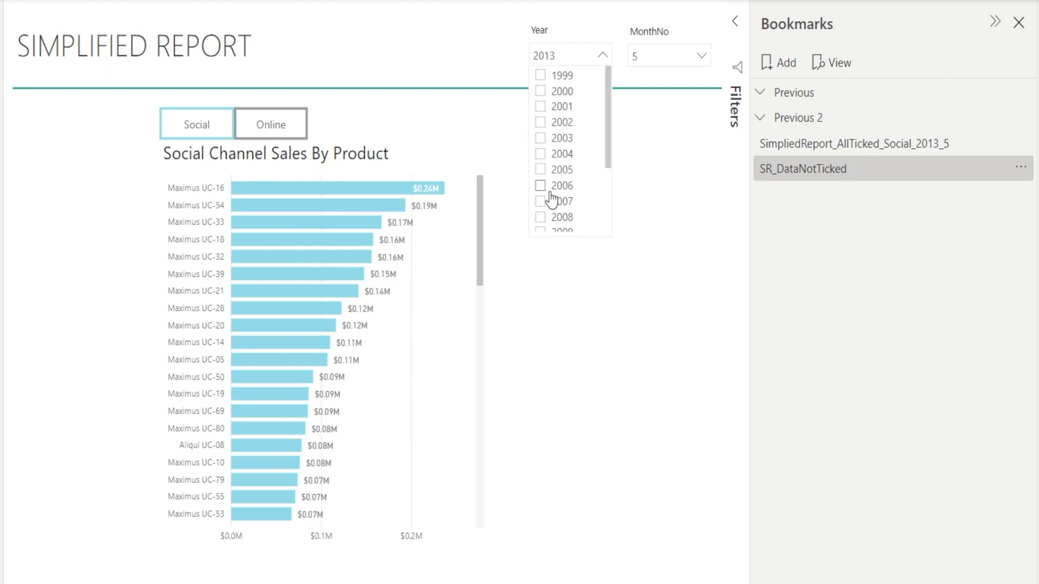
left_click(545, 173)
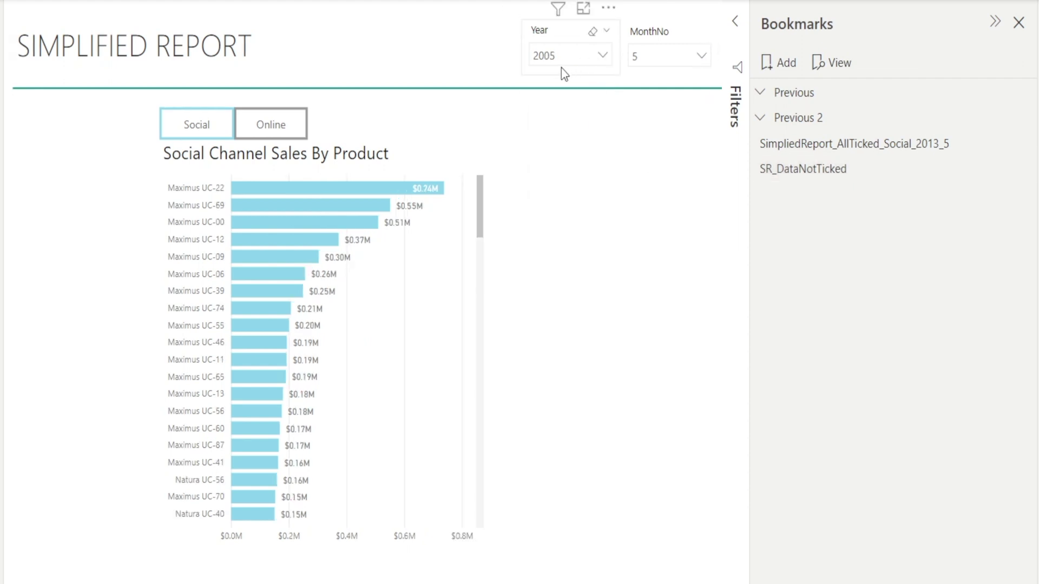
left_click(817, 155)
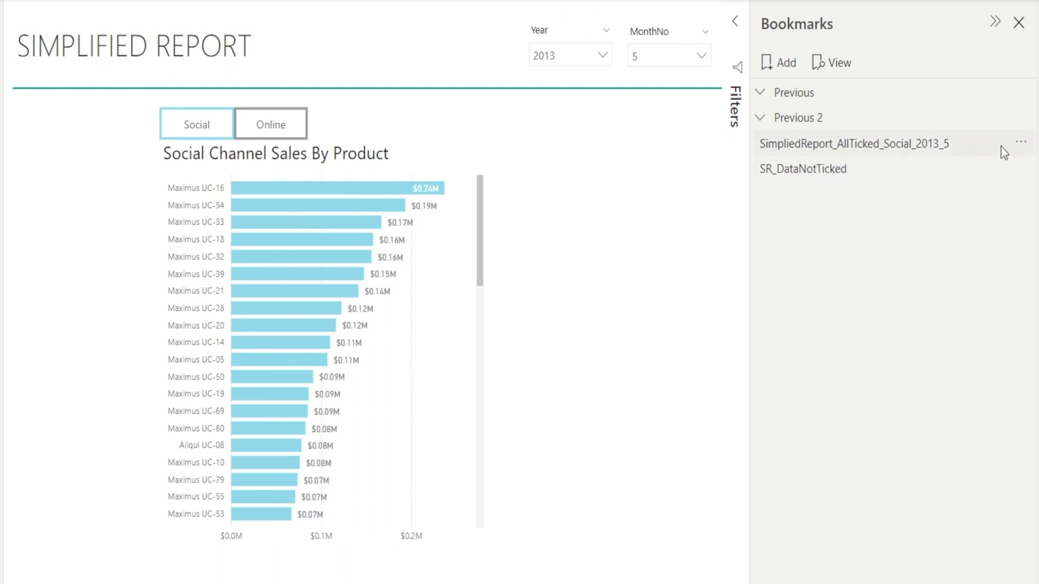
Step: Set the Year slicer to 2005 and apply the SR_DataNotTicked bookmark to test its effect on the slicer
left_click(602, 56)
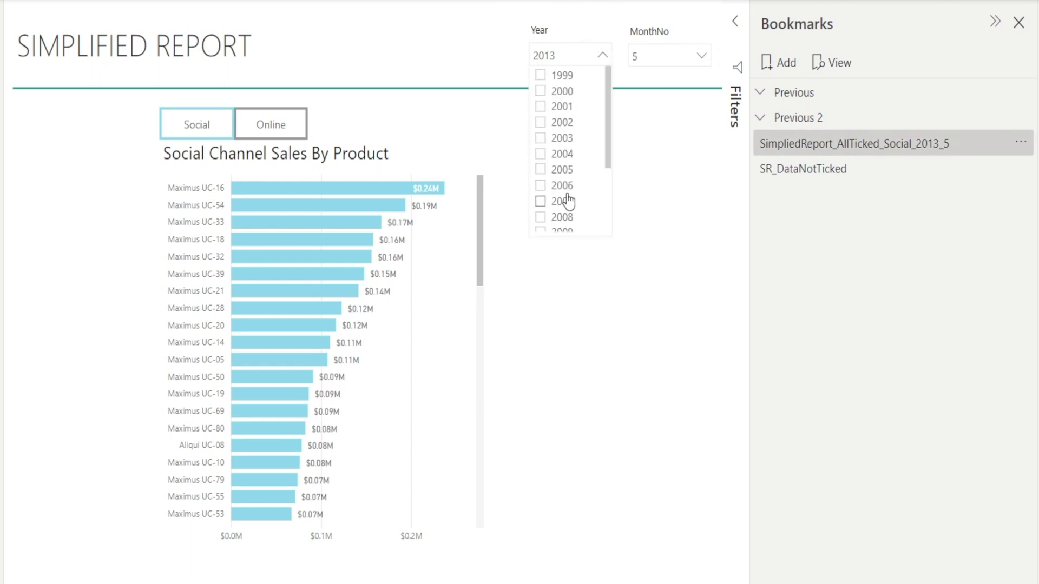
left_click(539, 172)
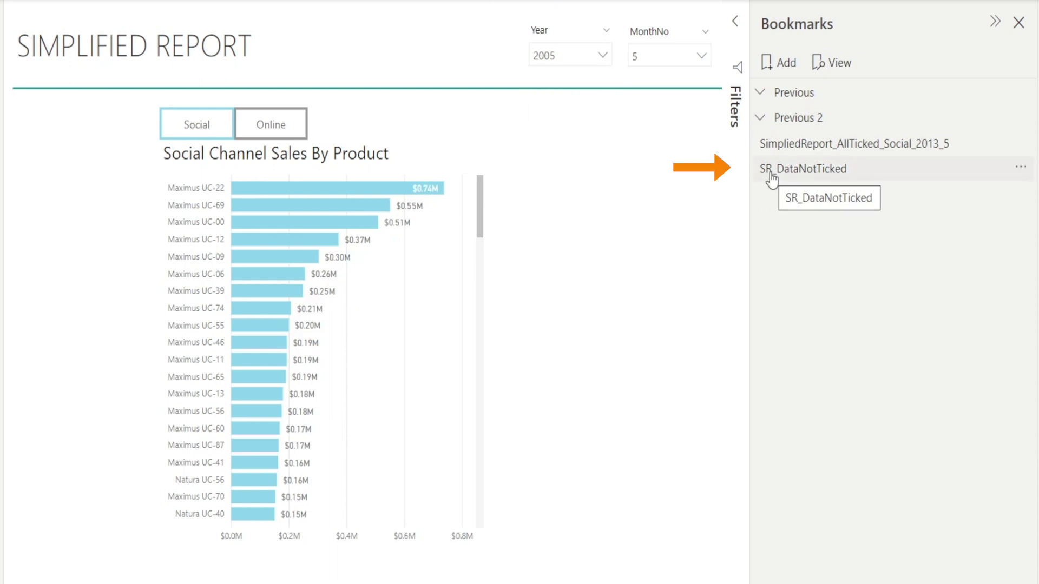
left_click(843, 177)
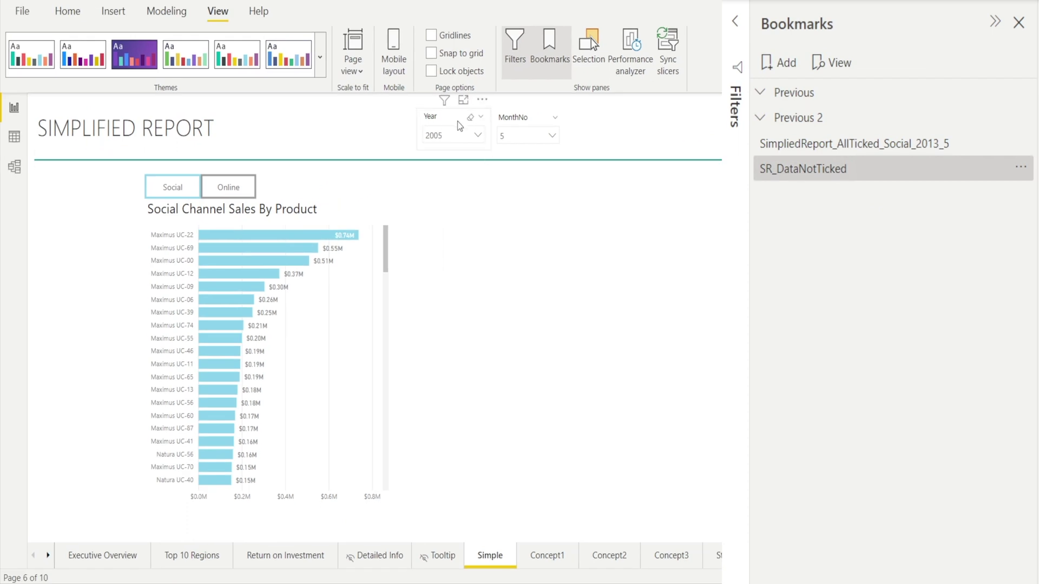
Step: Test page navigation from Top 10 Regions with the SR_DataNotTicked bookmark and with the SimpliedReport_AllTicked_Social_2013_5 bookmark
left_click(187, 558)
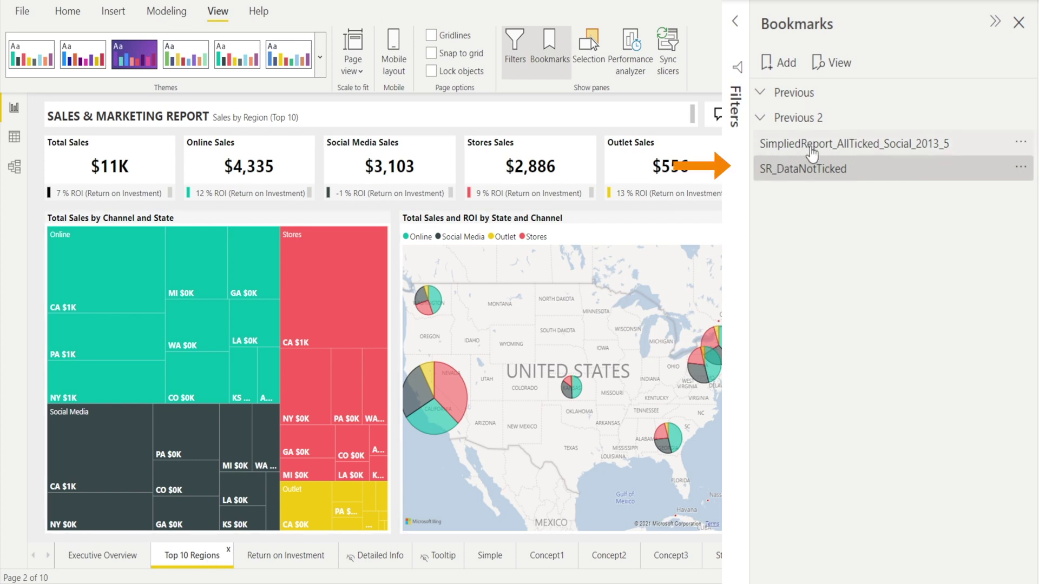
left_click(802, 172)
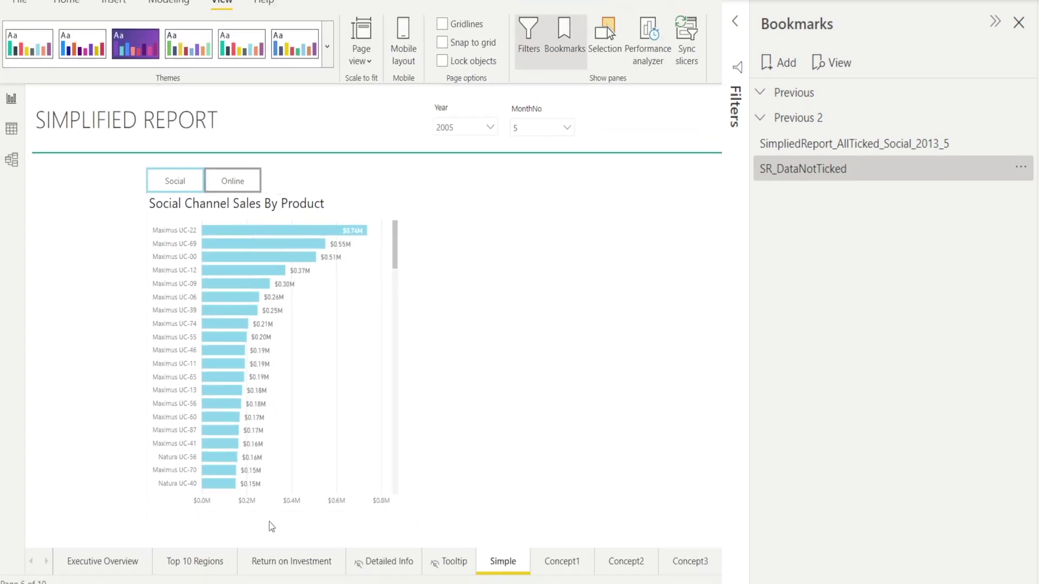
left_click(196, 564)
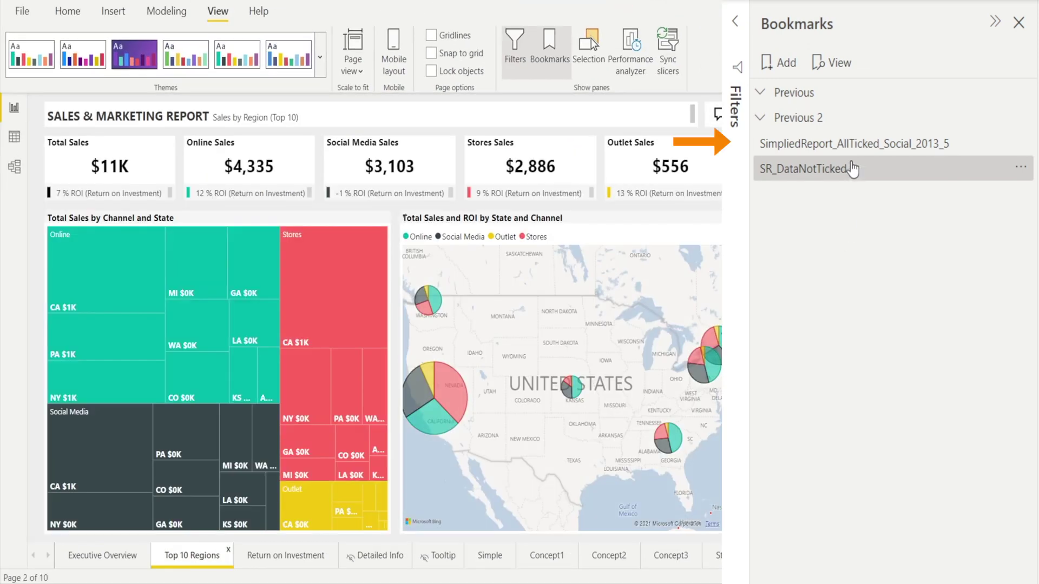
left_click(855, 146)
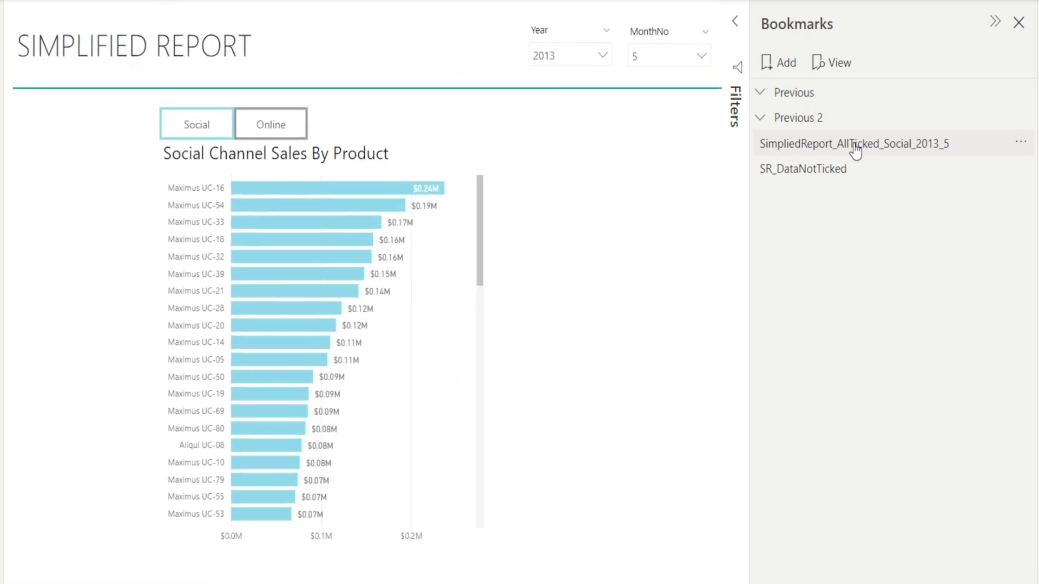
left_click(854, 146)
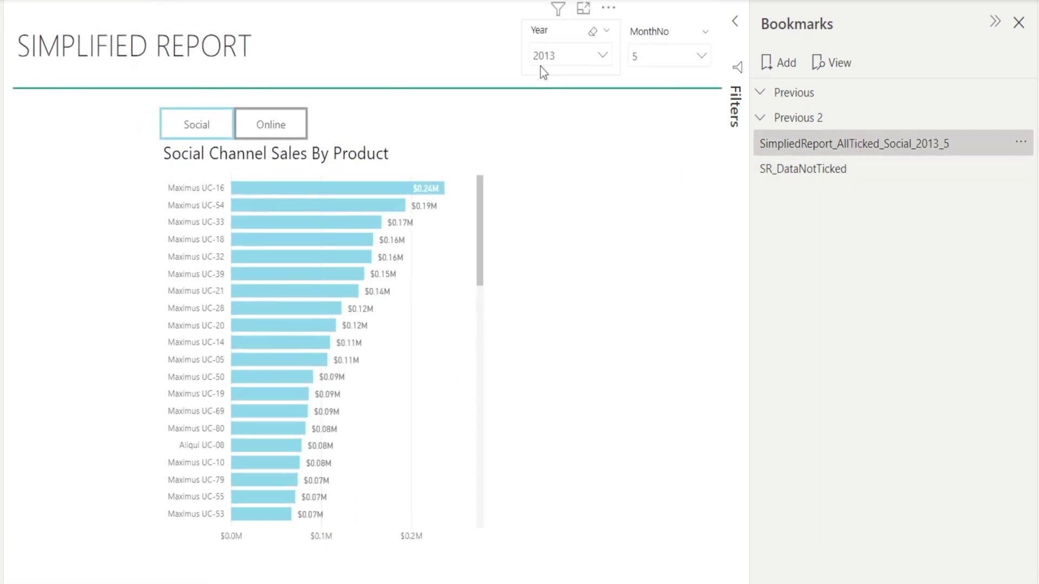
left_click(925, 145)
Step: Set the Year slicer to 2004 and reapply the SimpliedReport_AllTicked_Social_2013_5 bookmark
left_click(607, 57)
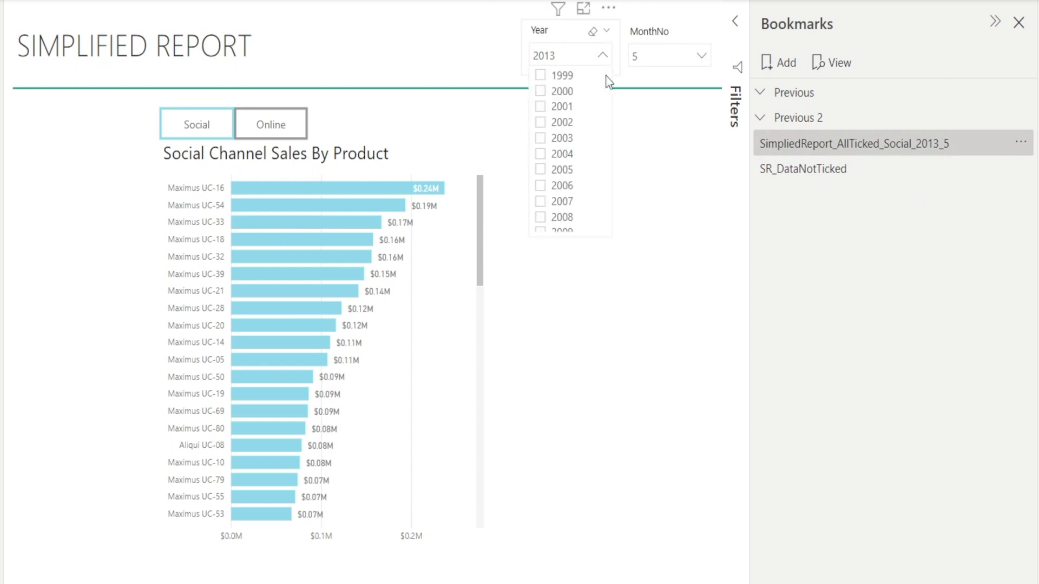
left_click(563, 157)
left_click(705, 195)
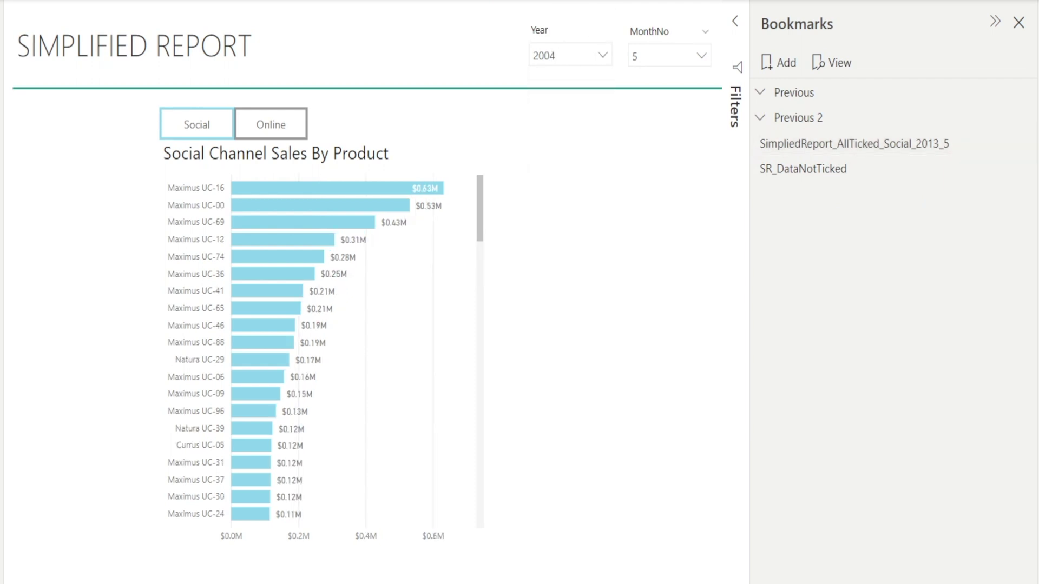
left_click(854, 156)
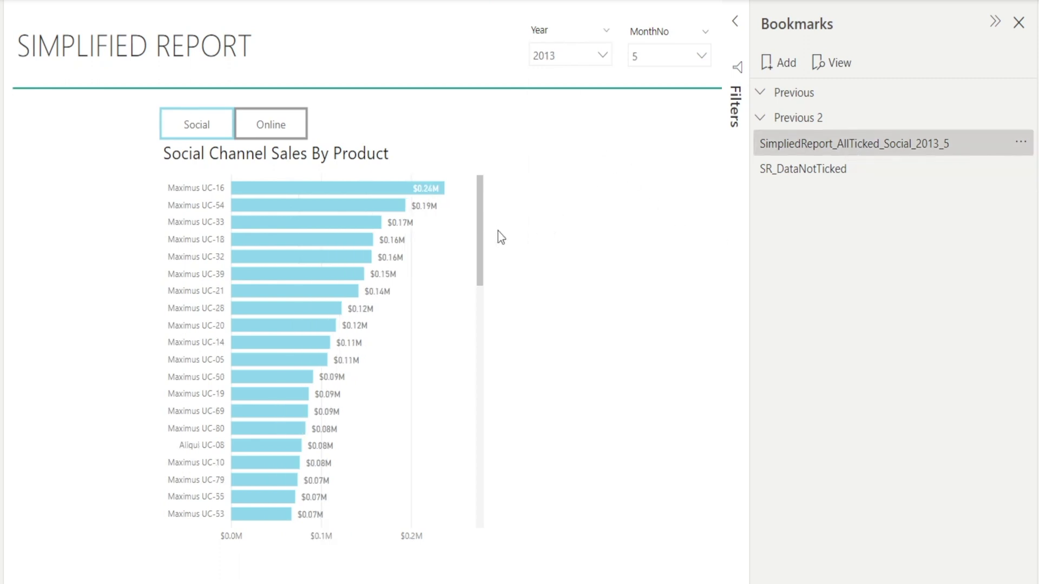
Step: Sort the Social Channel Sales By Product chart ascending and reapply the SimpliedReport_AllTicked_Social_2013_5 bookmark
left_click(476, 130)
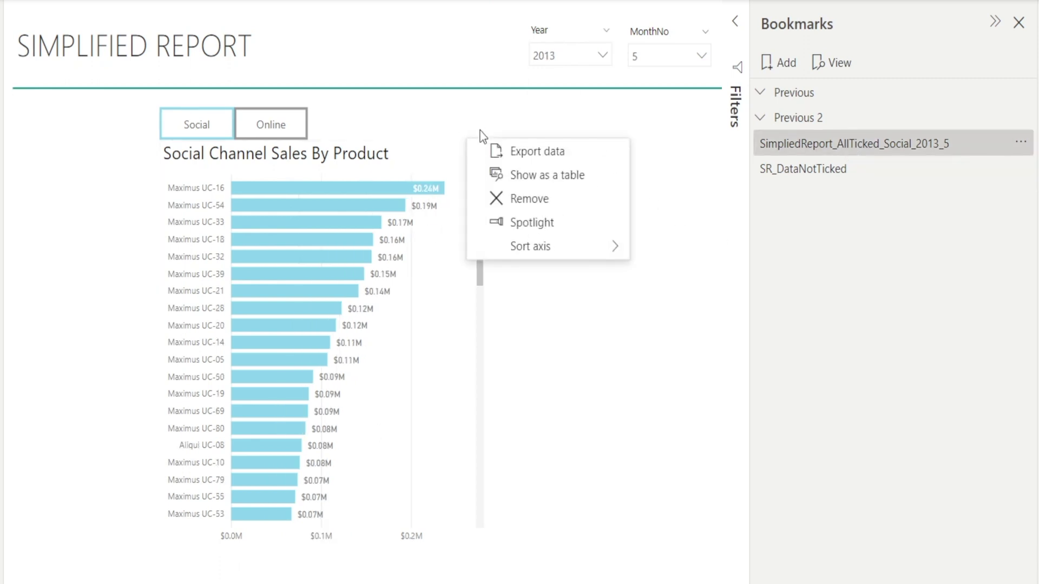
mouse_move(546, 252)
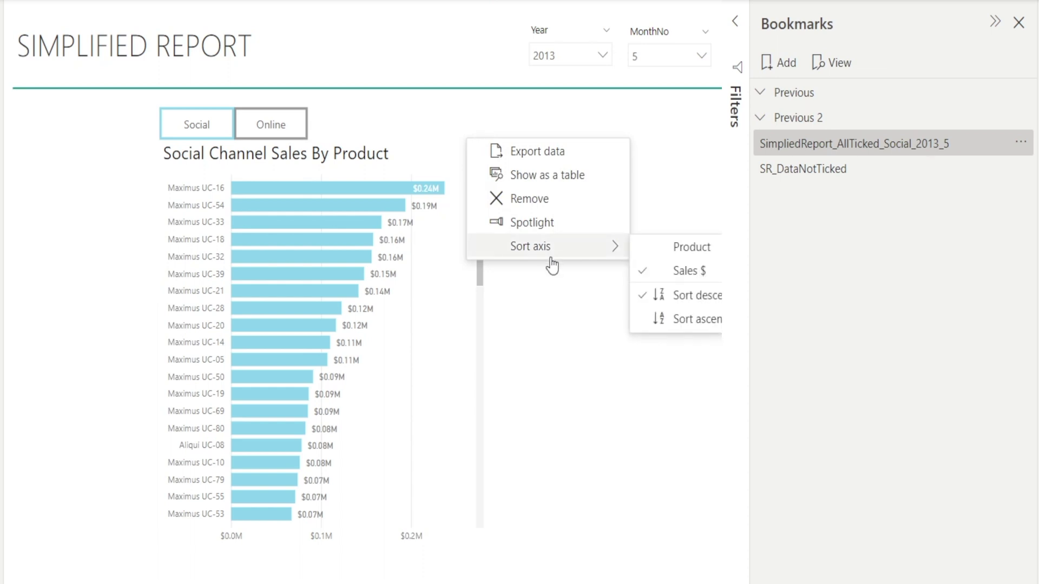
left_click(683, 321)
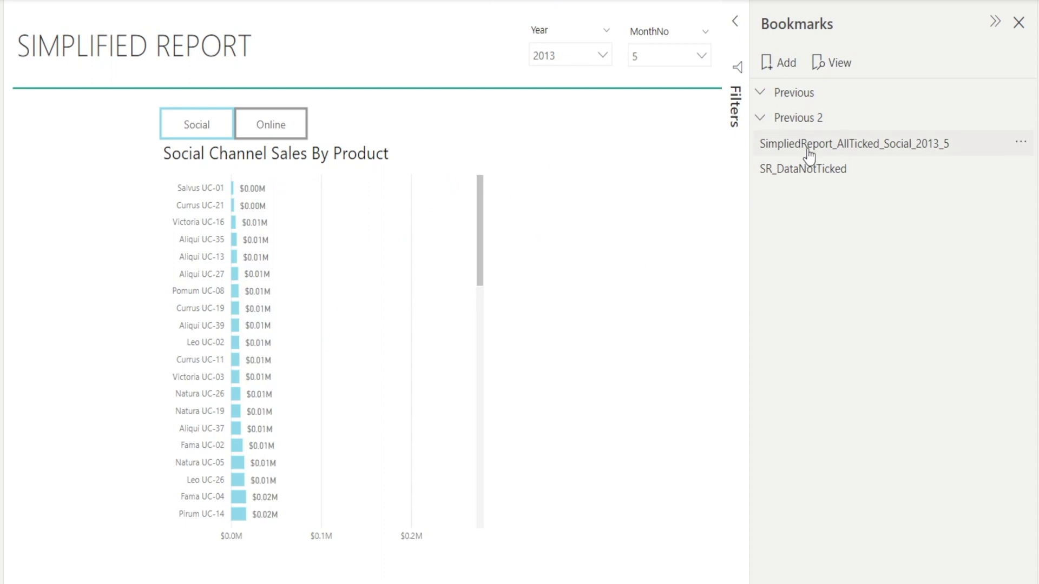
left_click(808, 154)
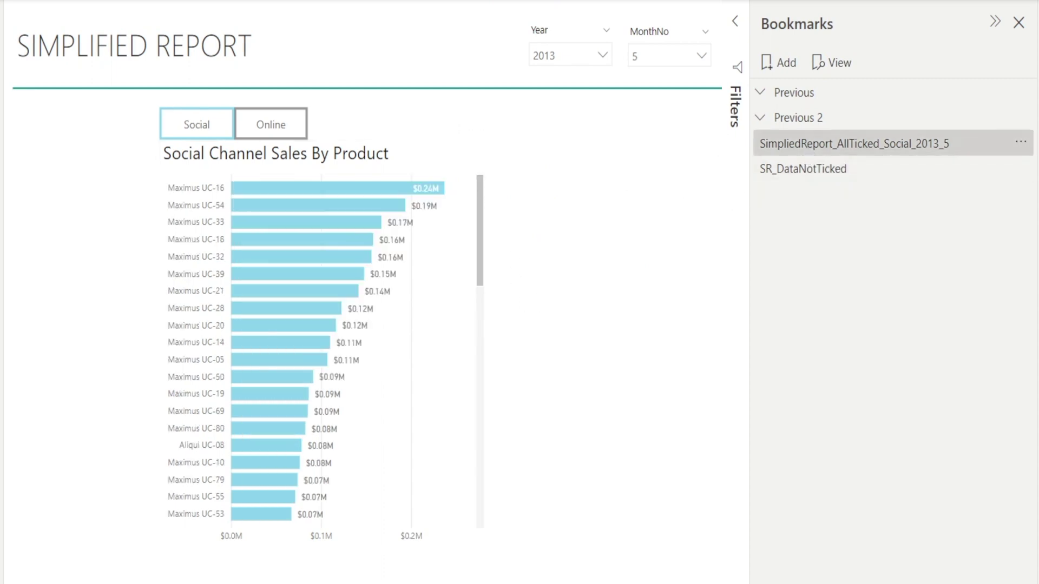
left_click(1027, 147)
left_click(634, 185)
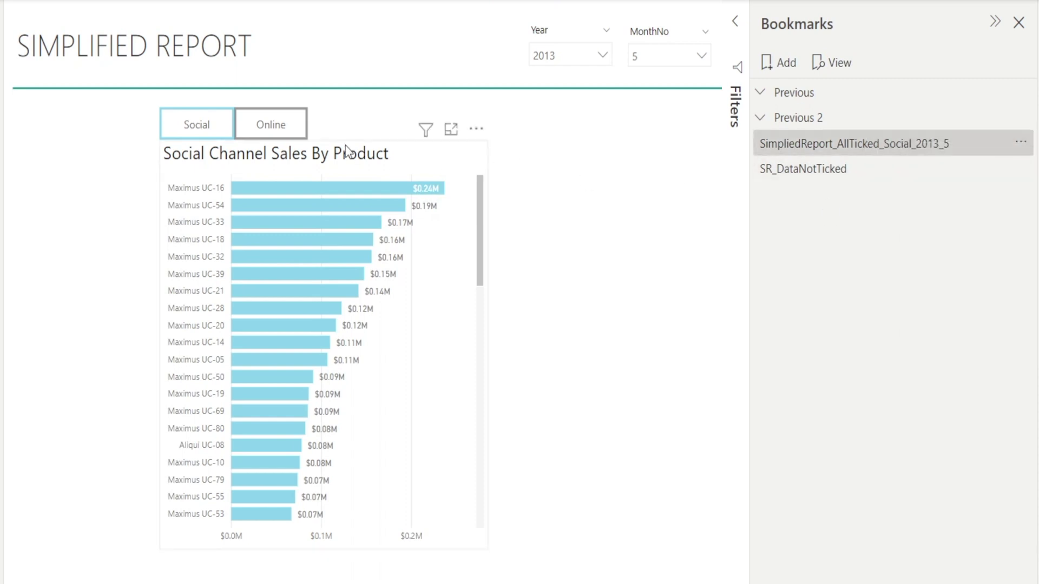
Step: Sort the Social Channel Sales By Product chart ascending, then apply the SR_DataNotTicked bookmark and view its options
left_click(476, 130)
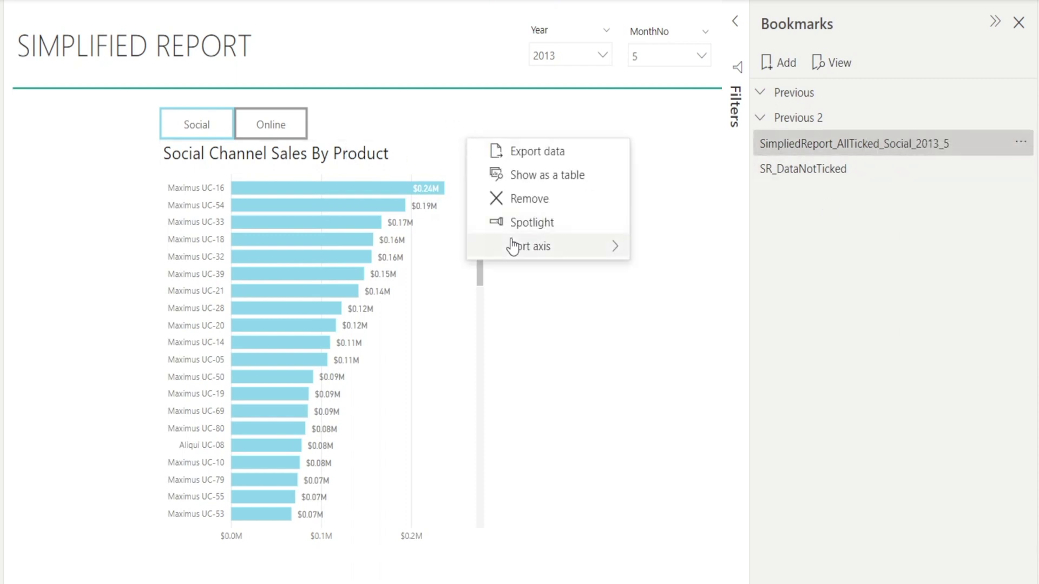
mouse_move(571, 247)
left_click(698, 324)
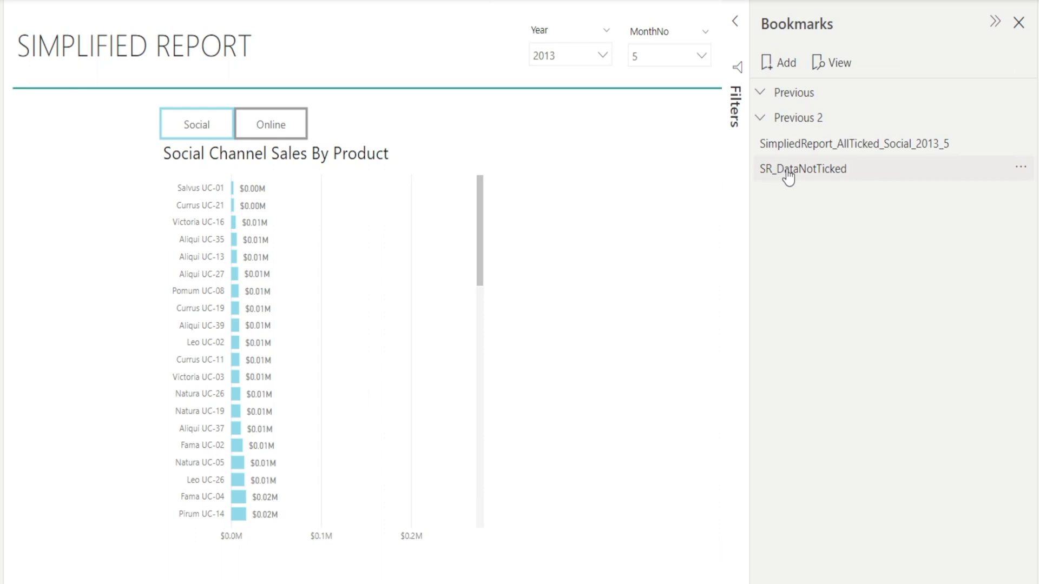
left_click(1021, 170)
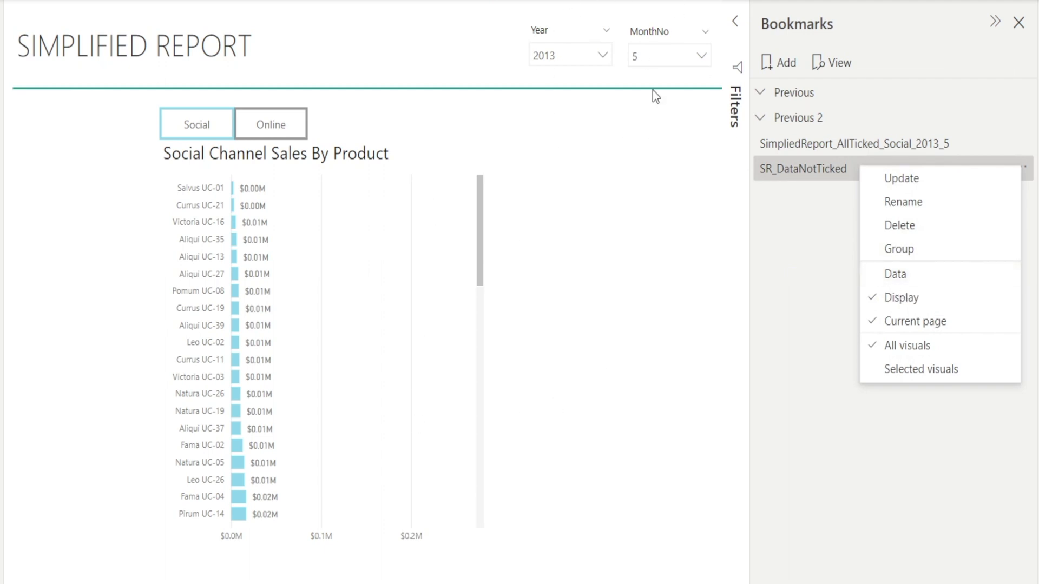
Step: Leave the bookmark options and apply the SimpliedReport_AllTicked_Social_2013_5 bookmark to the Simple page
left_click(735, 23)
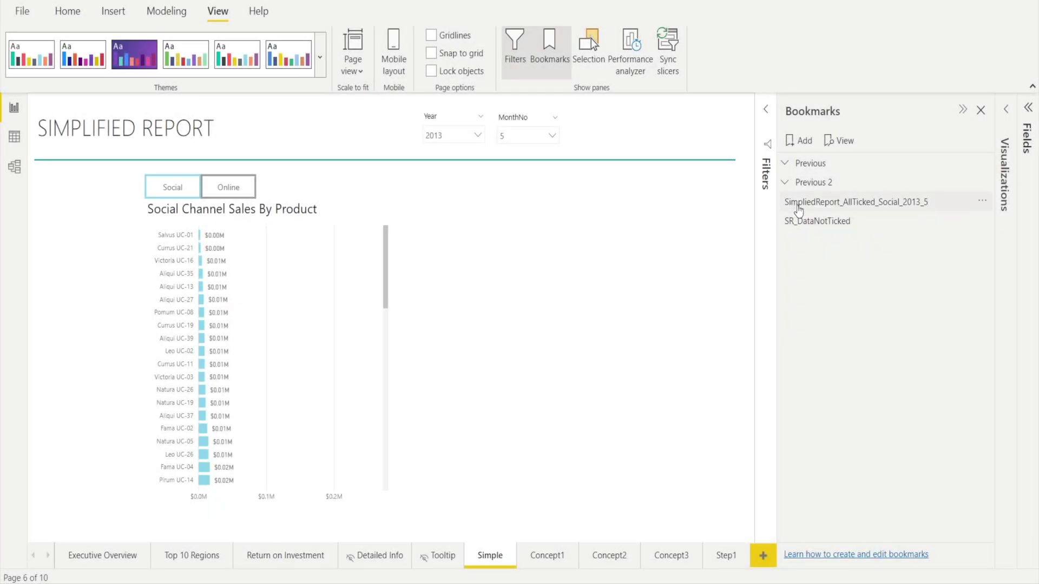
left_click(798, 204)
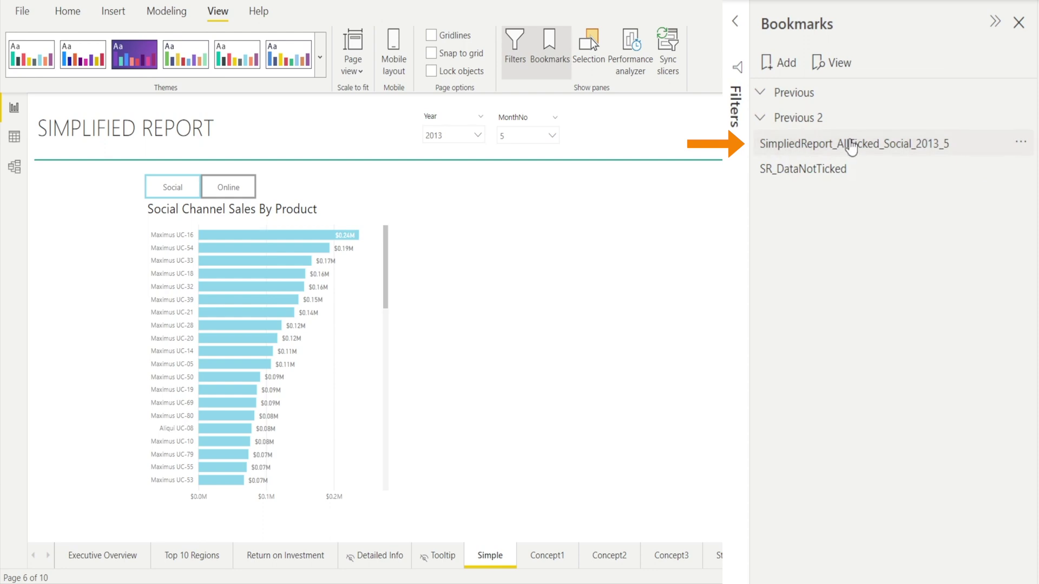
Step: View the ticked options of the SimpliedReport_AllTicked_Social_2013_5 bookmark and leave them unmodified
left_click(1021, 142)
left_click(583, 295)
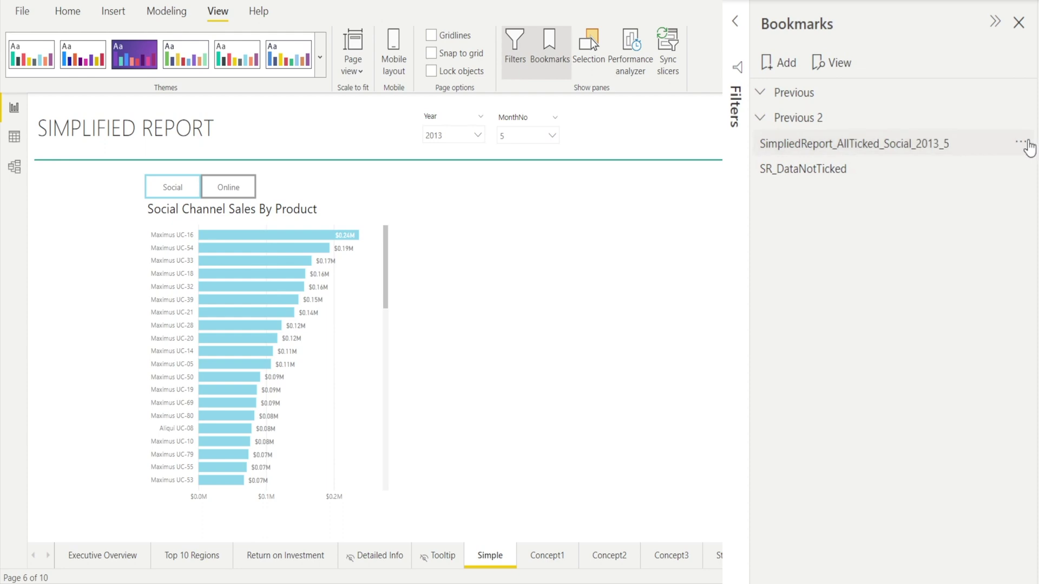
left_click(1021, 145)
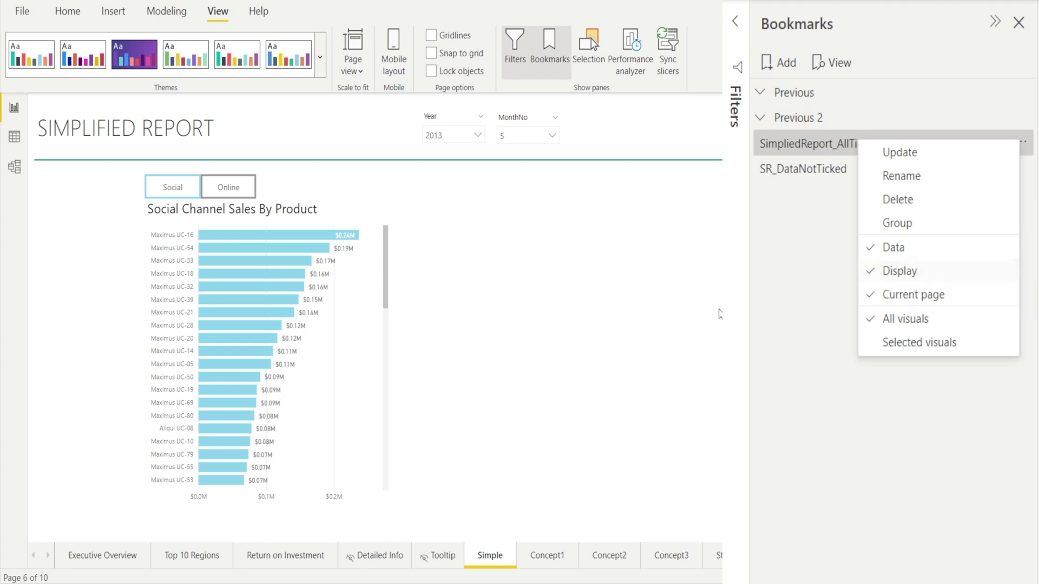
left_click(427, 315)
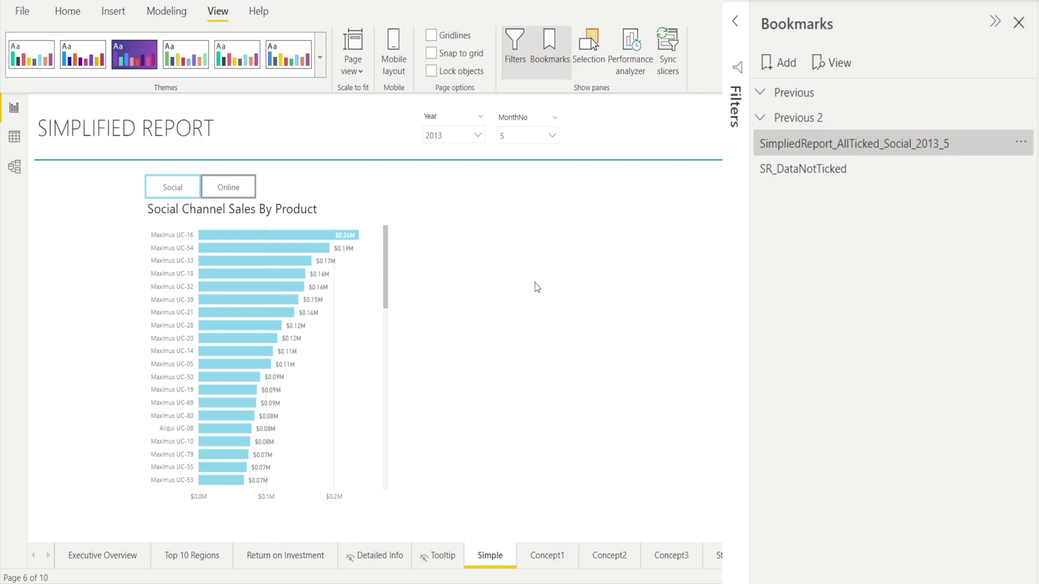
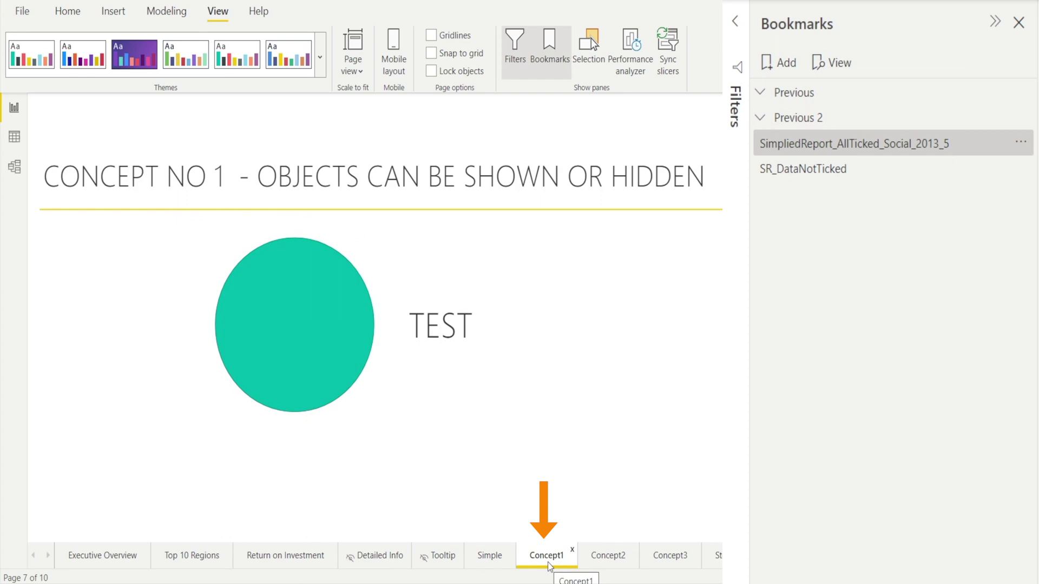
Step: Apply the SimpliedReport_AllTicked_Social_2013_5 bookmark and add a bookmark named SR_DisplayNotTicked with its Display option unticked
left_click(841, 144)
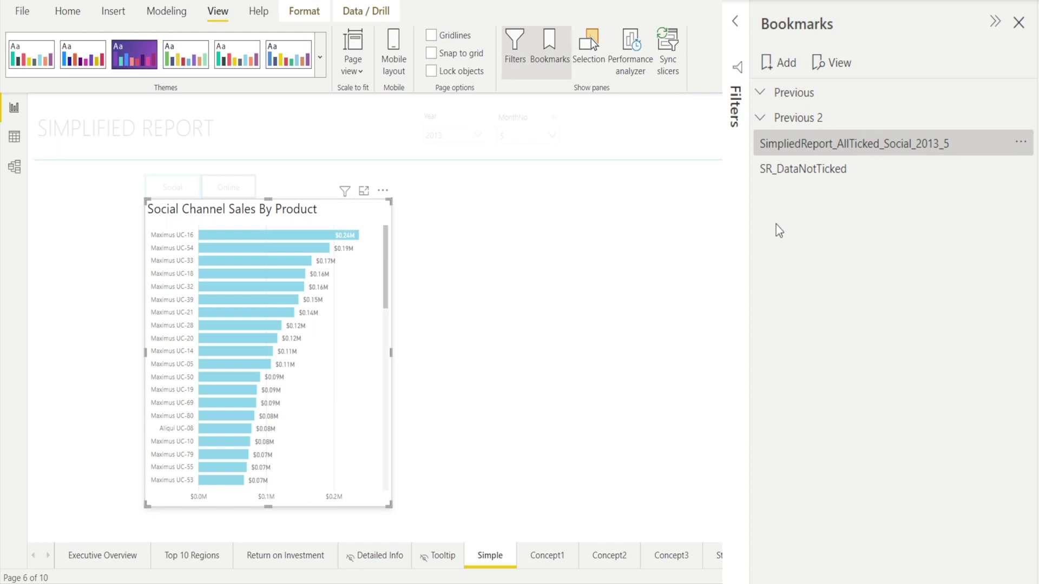
left_click(785, 63)
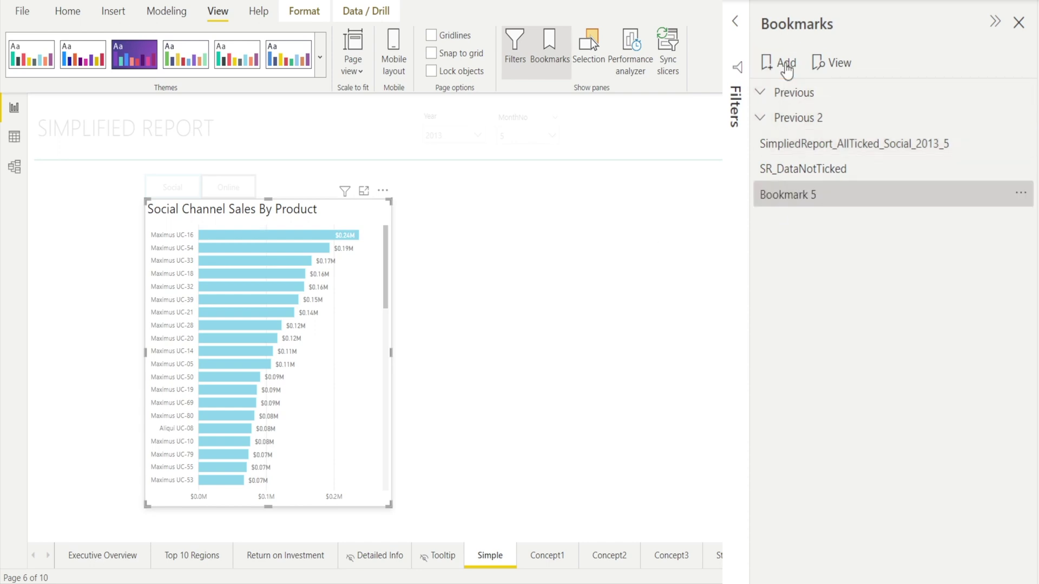
double_click(793, 201)
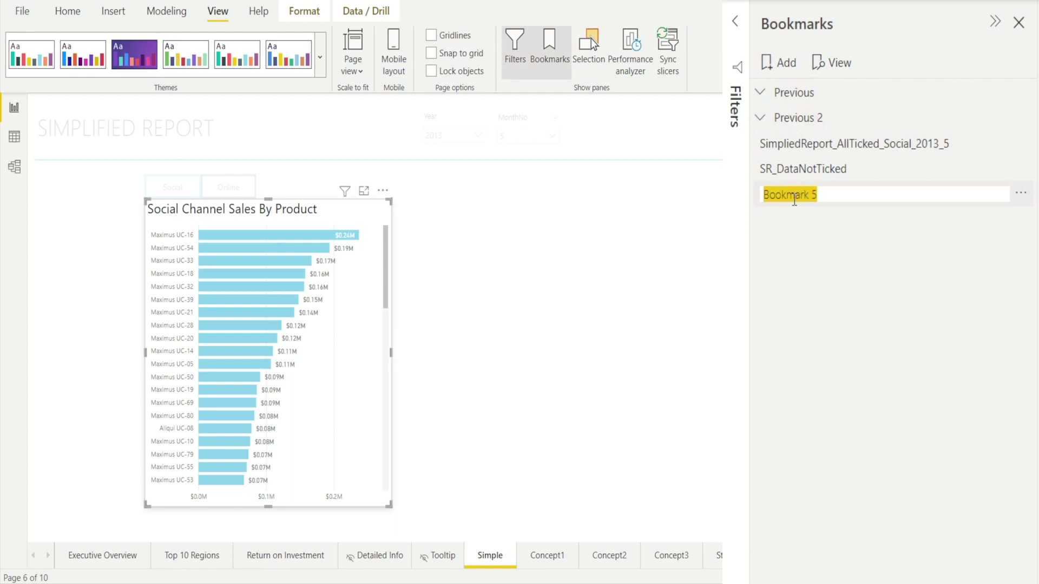
type("SR_DisplayNotTicked")
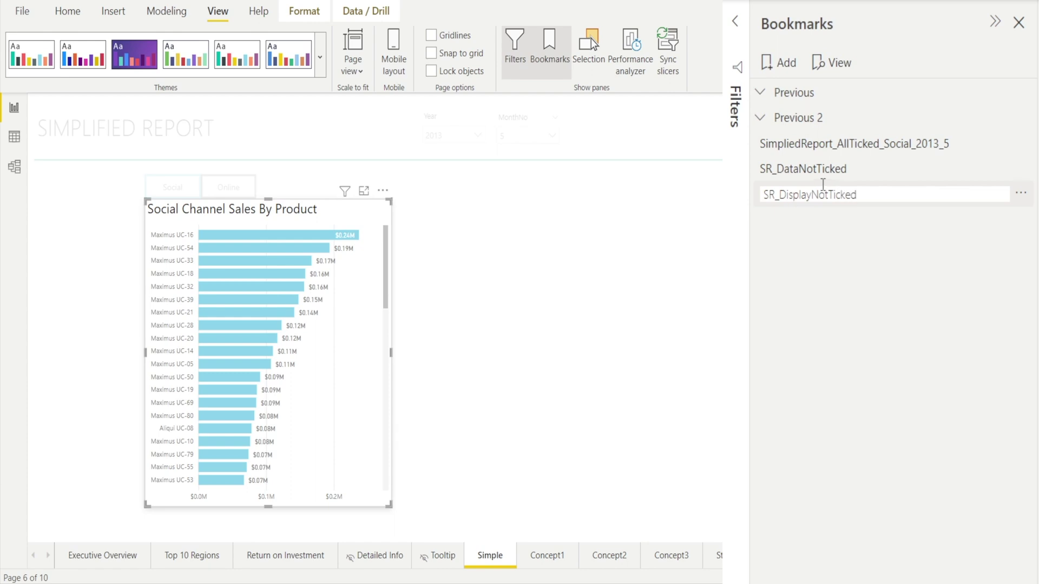
left_click(1020, 193)
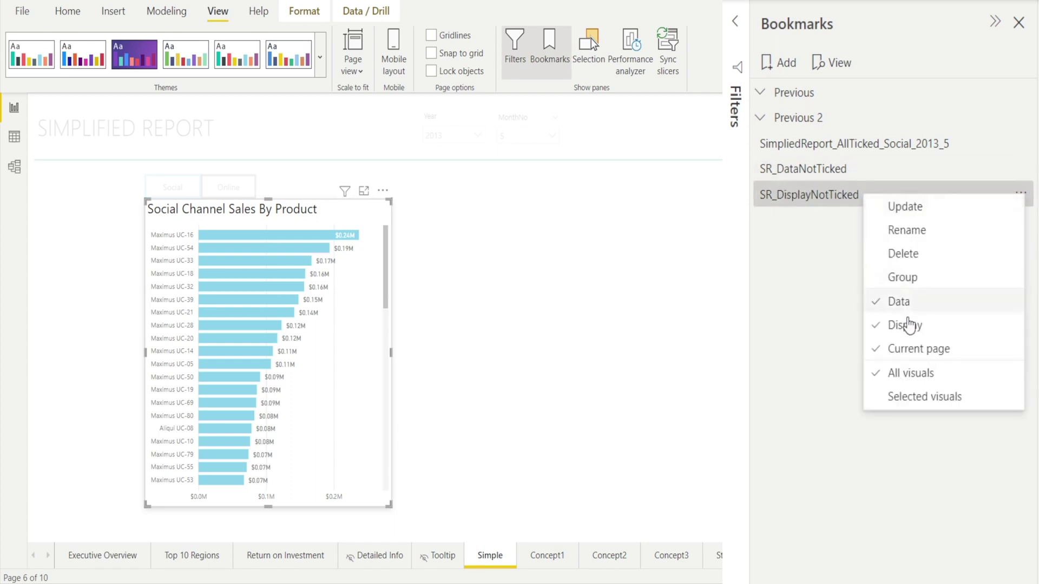
left_click(879, 328)
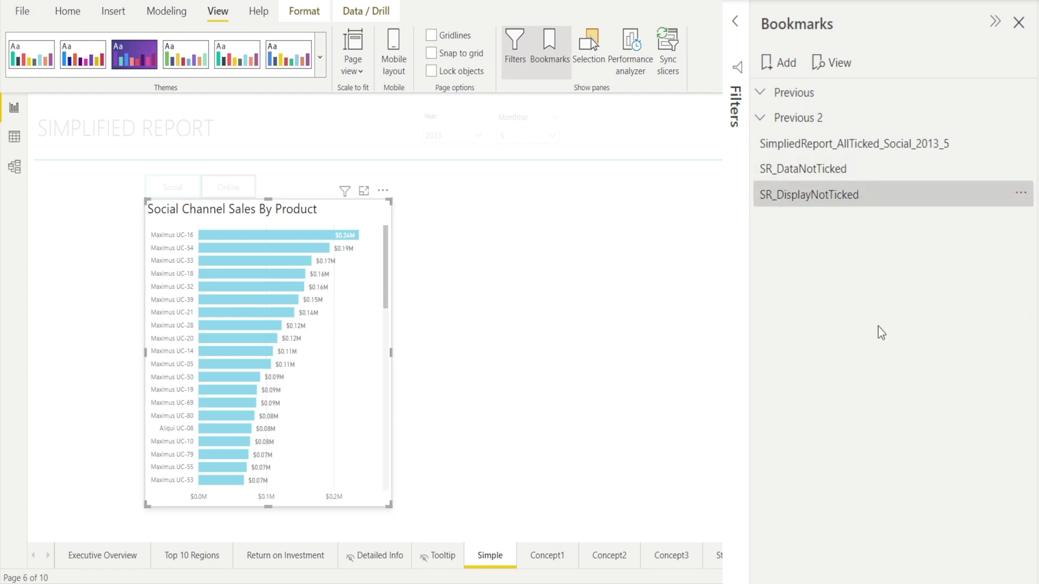
Step: From the Concept1 page, apply the SR_DisplayNotTicked, SR_DataNotTicked and SimpliedReport_AllTicked_Social_2013_5 bookmarks for comparison, and clear the chart's spotlight
left_click(546, 556)
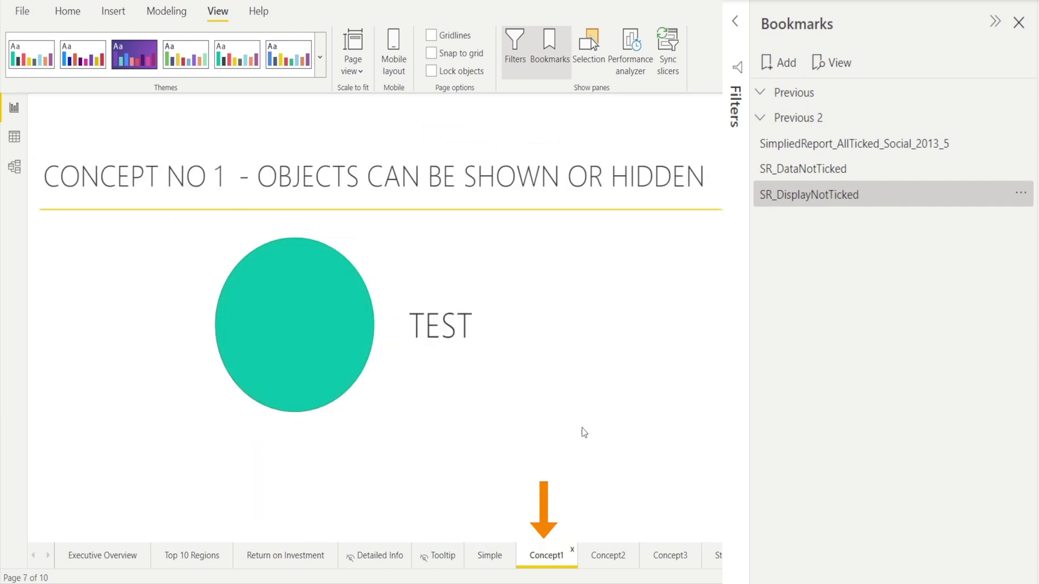
left_click(793, 201)
left_click(842, 169)
left_click(845, 154)
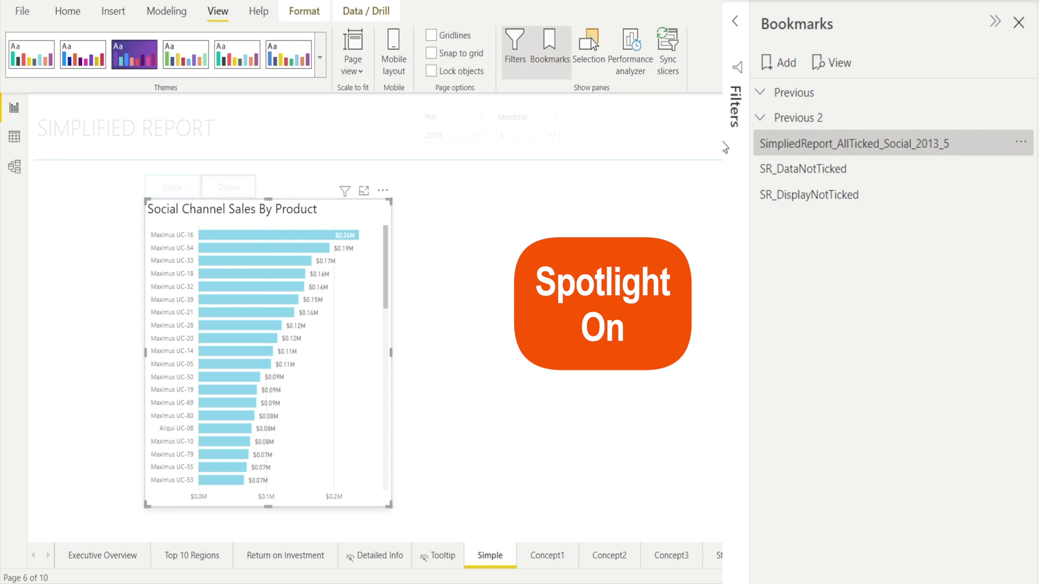
left_click(783, 198)
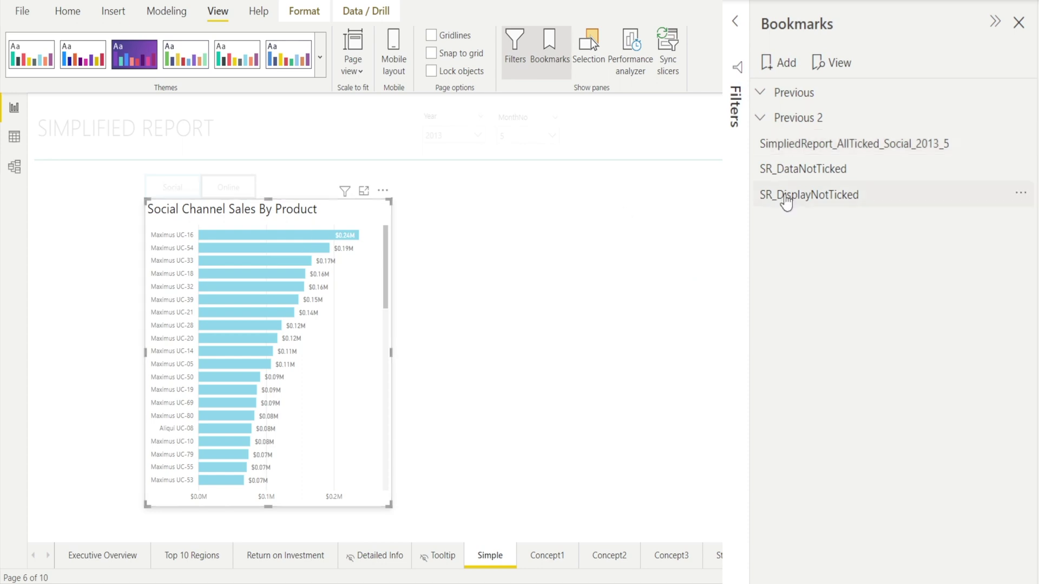
left_click(809, 143)
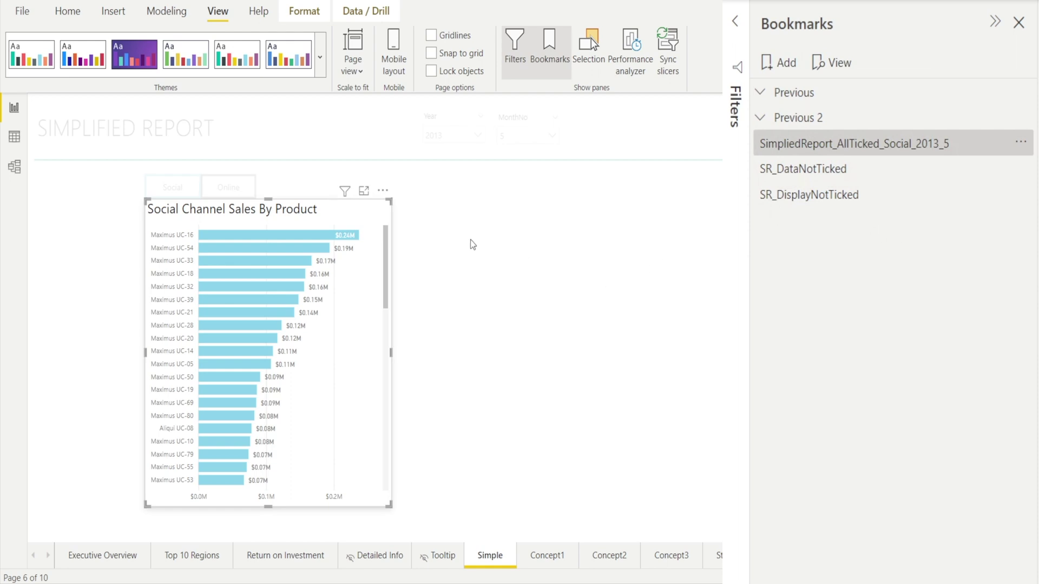
left_click(445, 212)
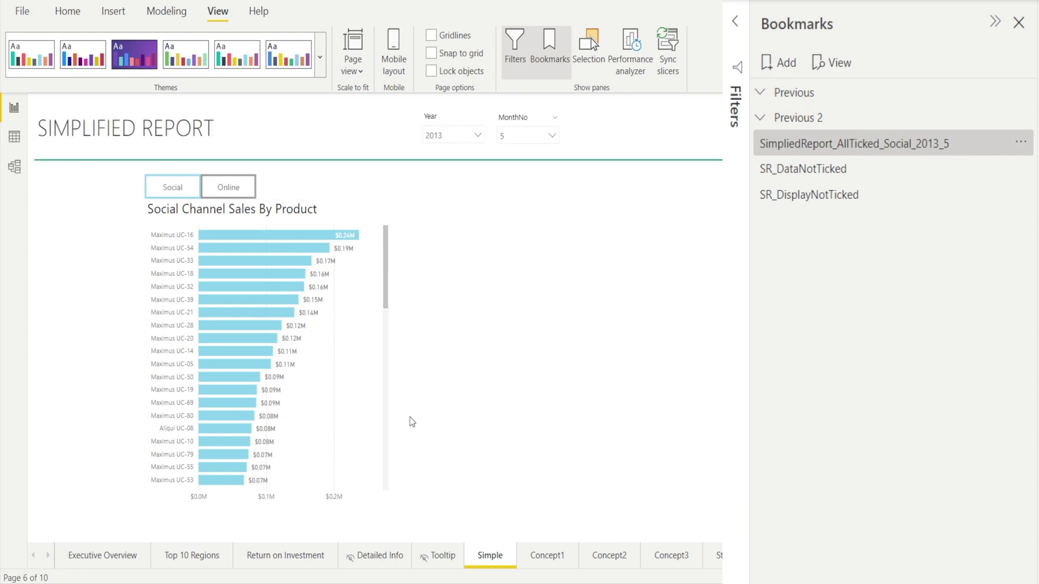
Step: Spotlight the Year slicer and remove the spotlight again
mouse_move(581, 34)
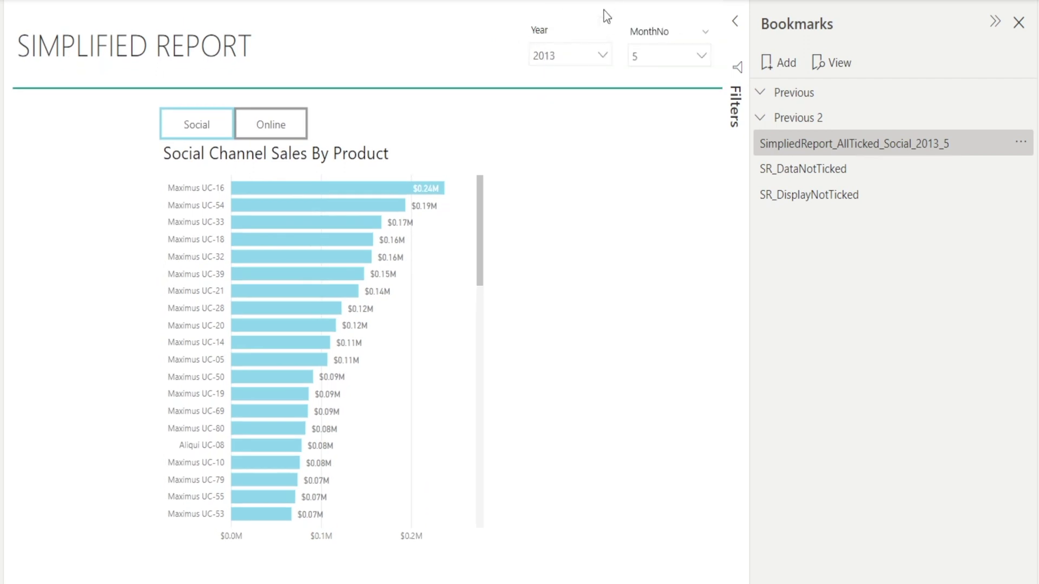
left_click(606, 15)
left_click(655, 98)
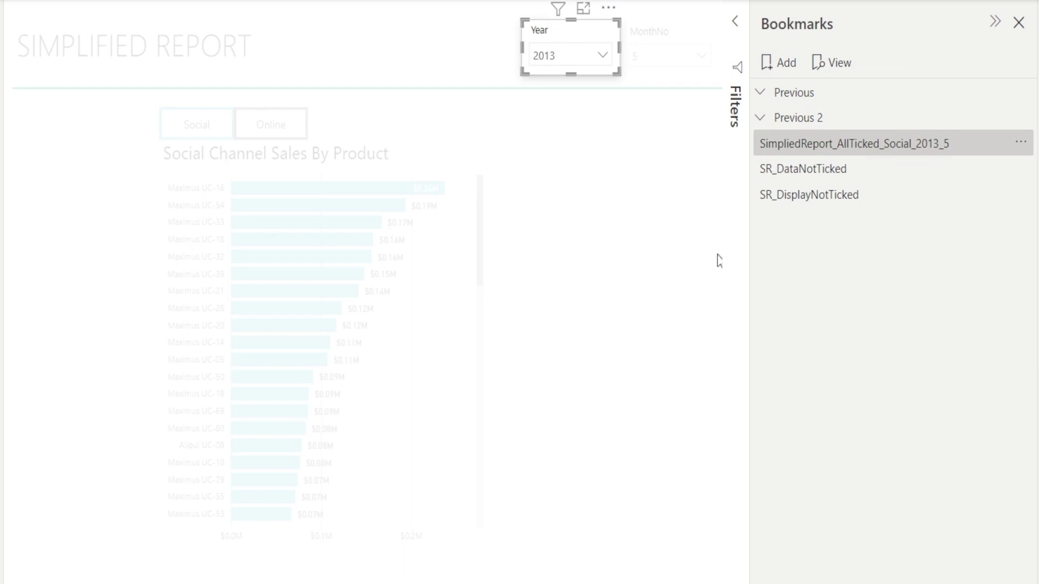
key("Escape")
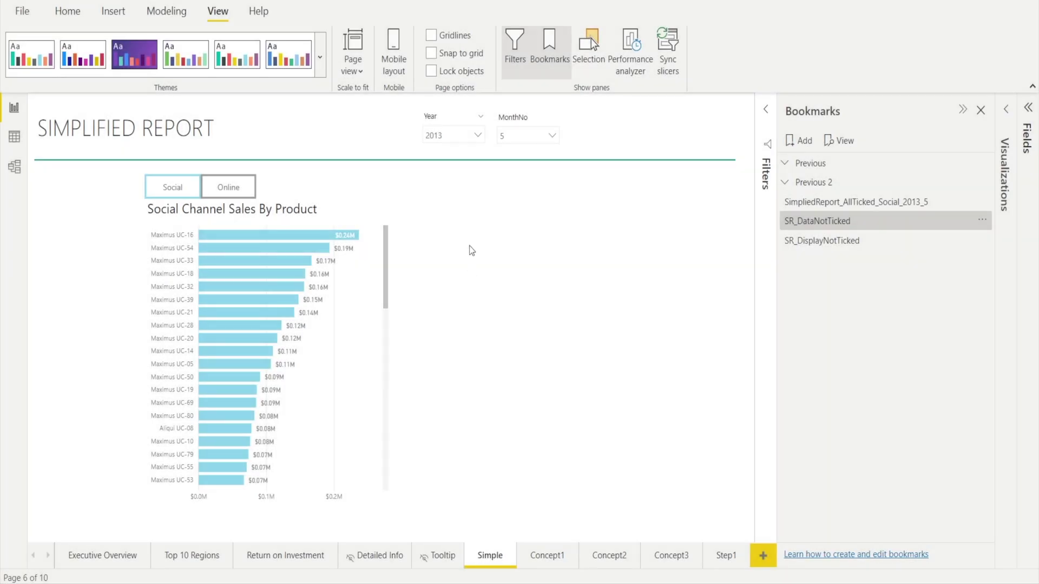
Step: Show the list of page objects and hide the Report Title visual on the Simple page
left_click(591, 38)
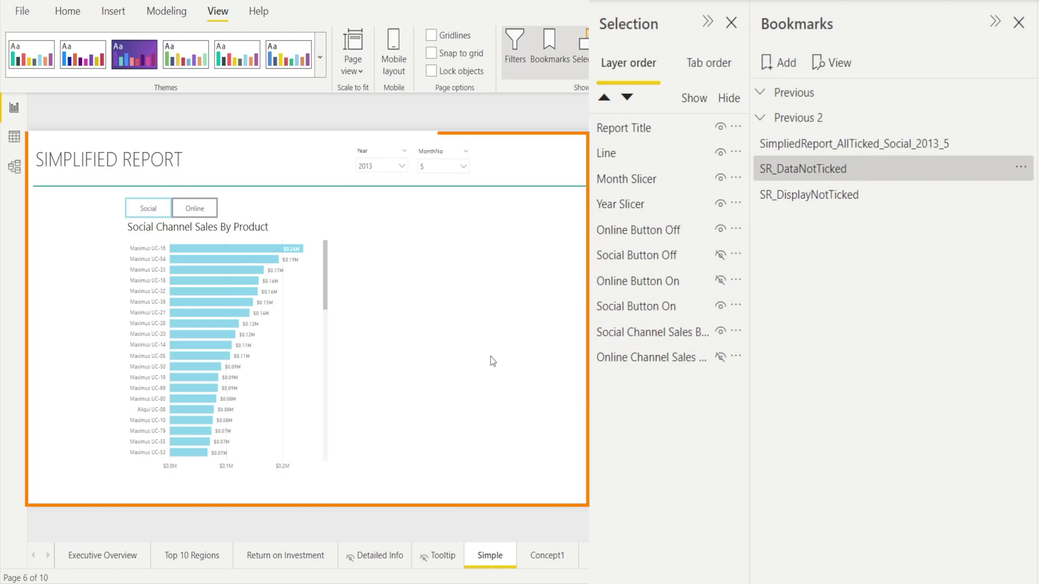
left_click(125, 161)
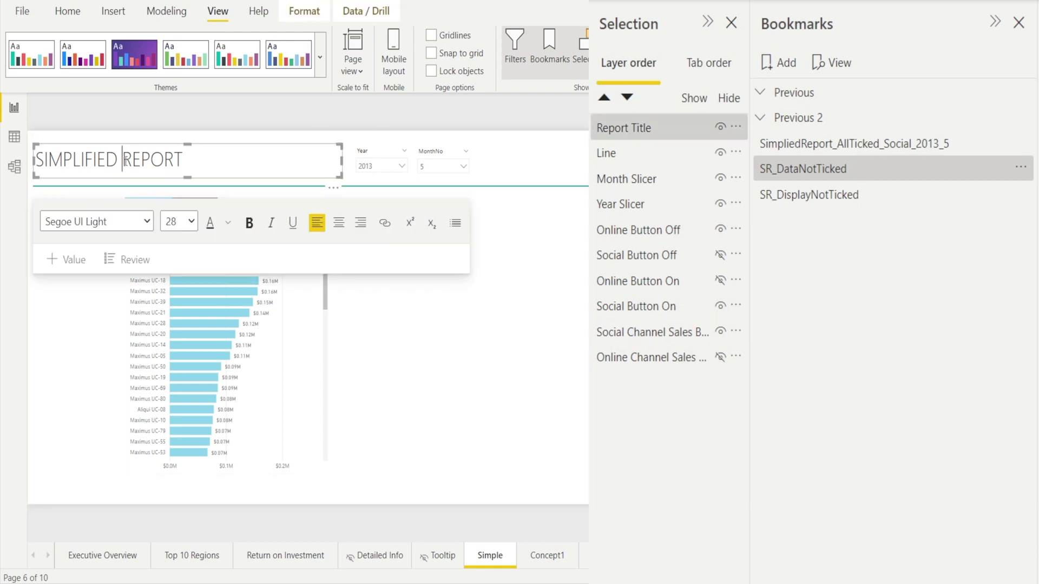
left_click(724, 133)
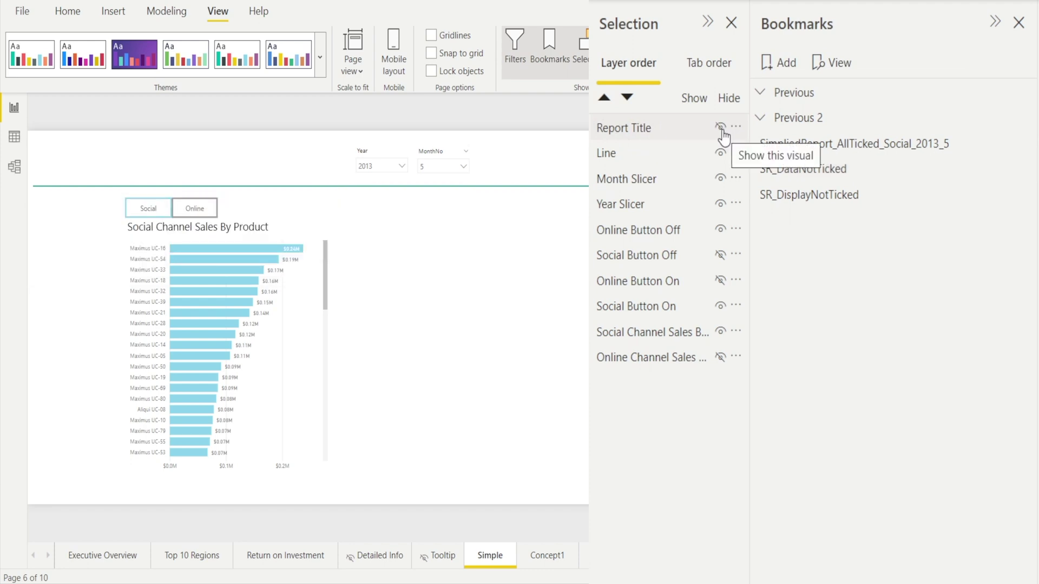
Step: Hide the Year Slicer visual and show it again
left_click(382, 151)
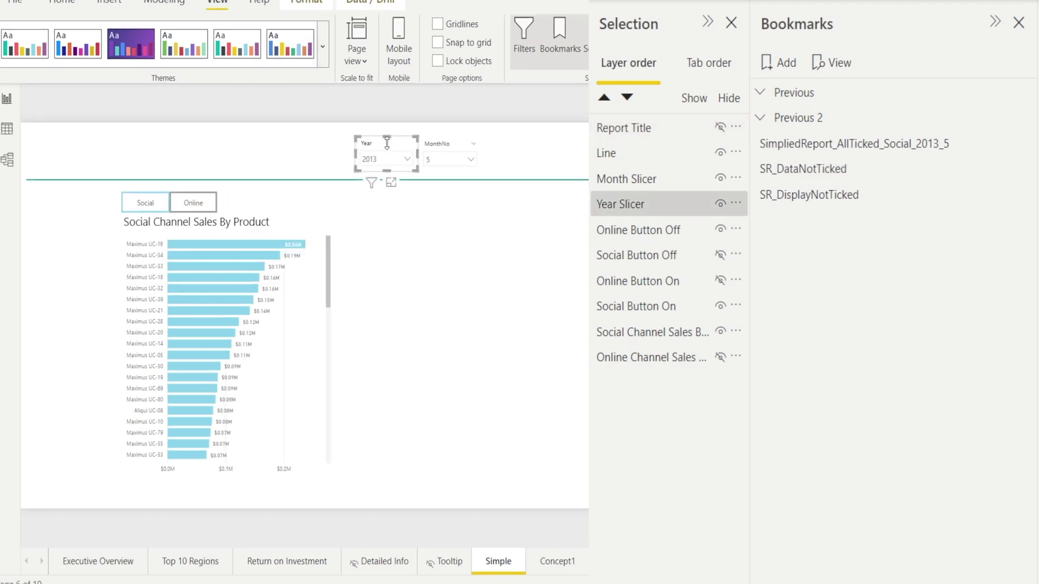
left_click(720, 204)
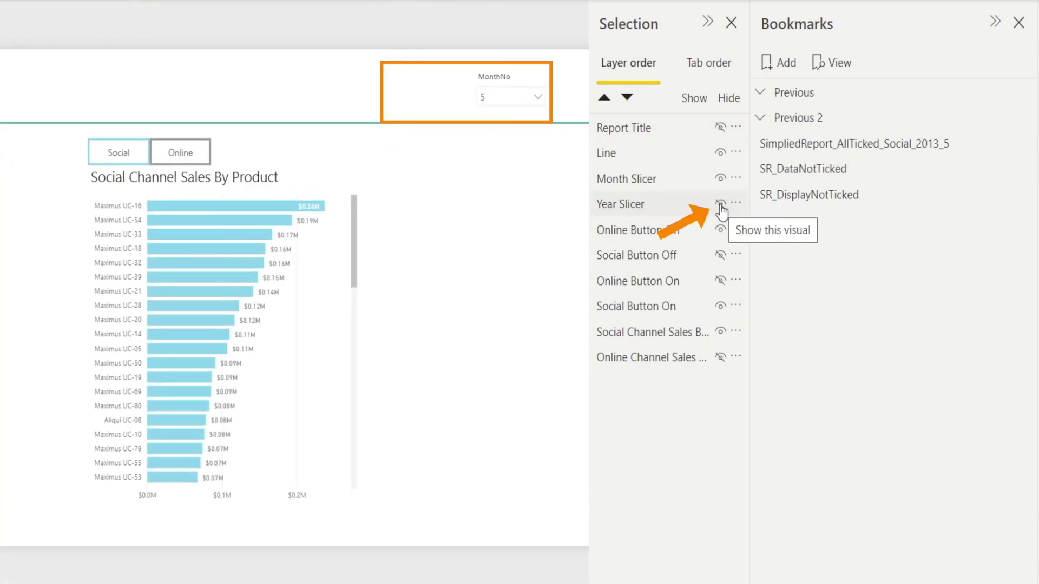
left_click(720, 204)
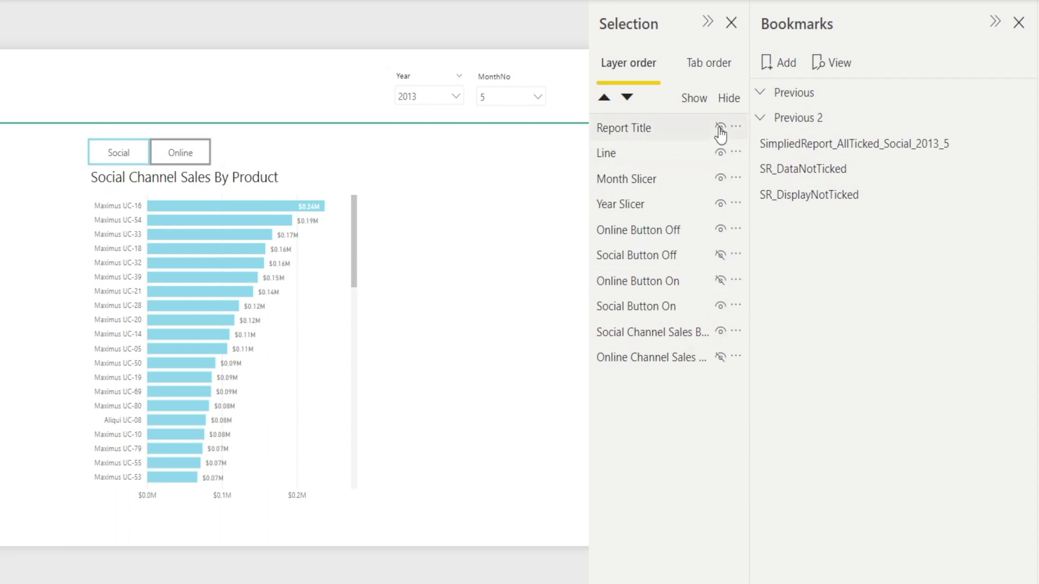
left_click(720, 356)
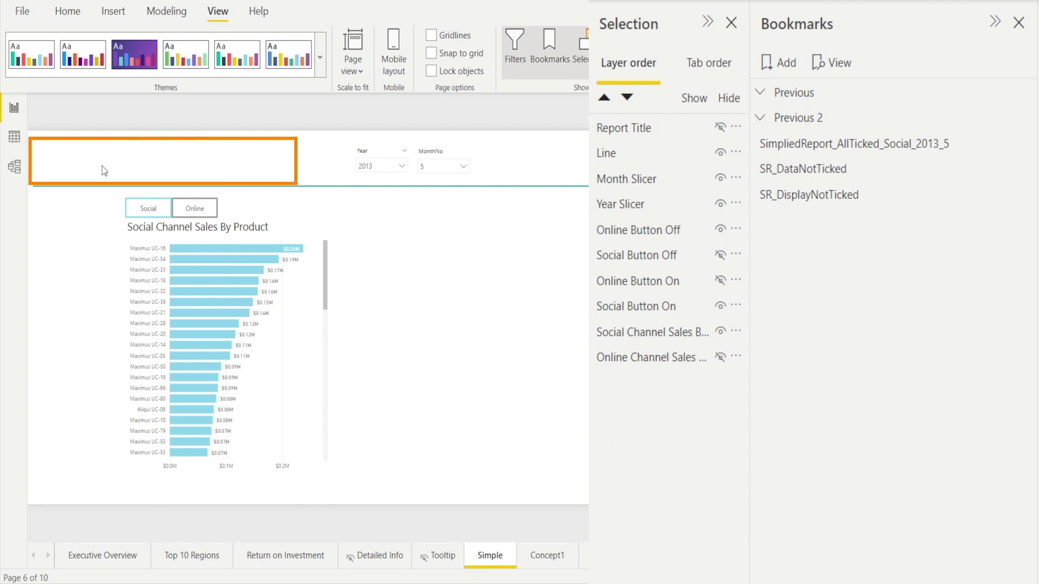
Step: Update the SimpliedReport_AllTicked_Social_2013_5 and SR_DisplayNotTicked bookmarks with the Report Title hidden, and check the options of SR_DisplayNotTicked
right_click(793, 145)
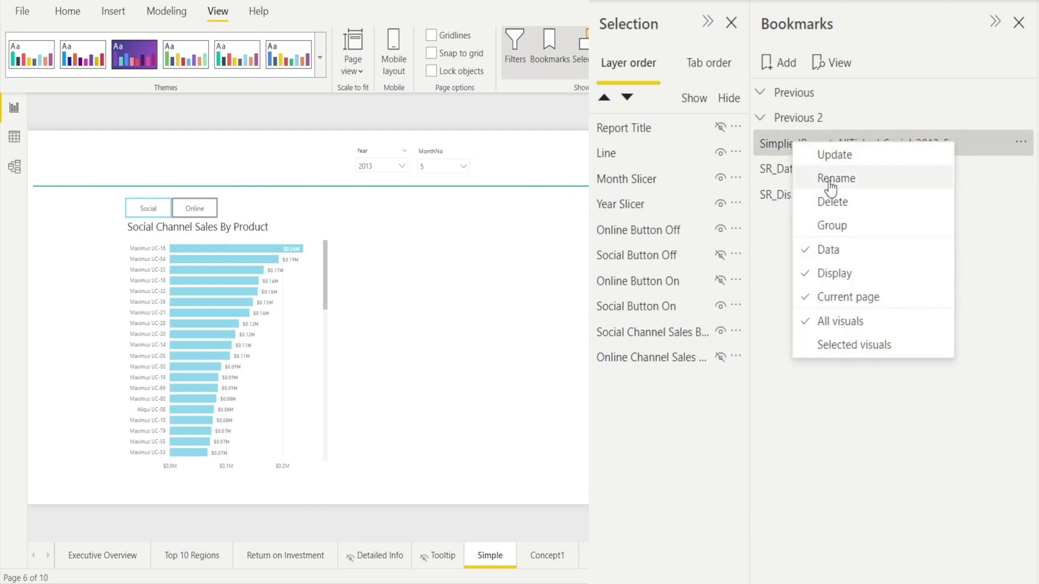
left_click(823, 154)
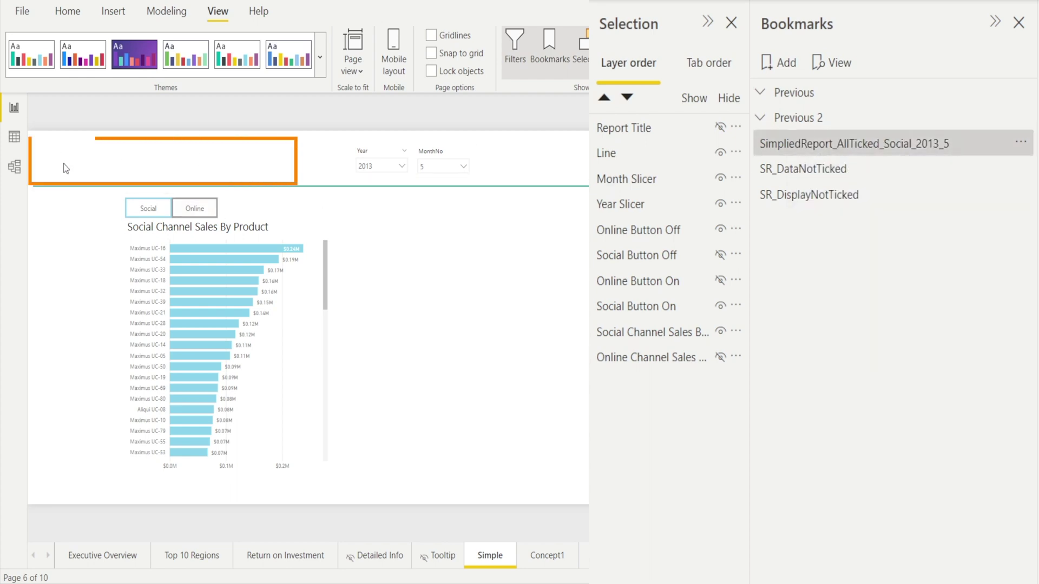
left_click(808, 204)
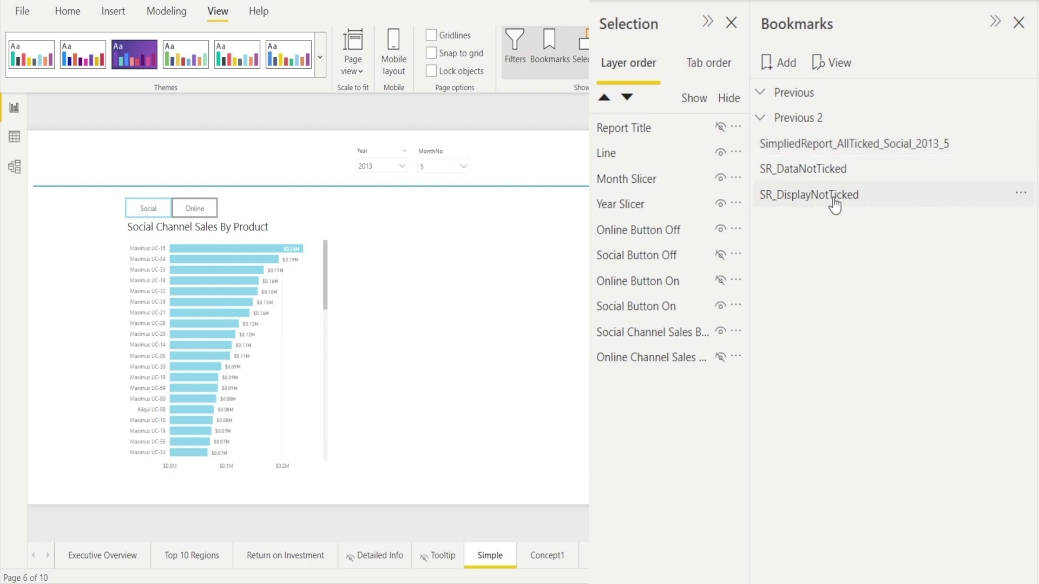
left_click(1020, 195)
left_click(799, 197)
right_click(790, 200)
left_click(815, 212)
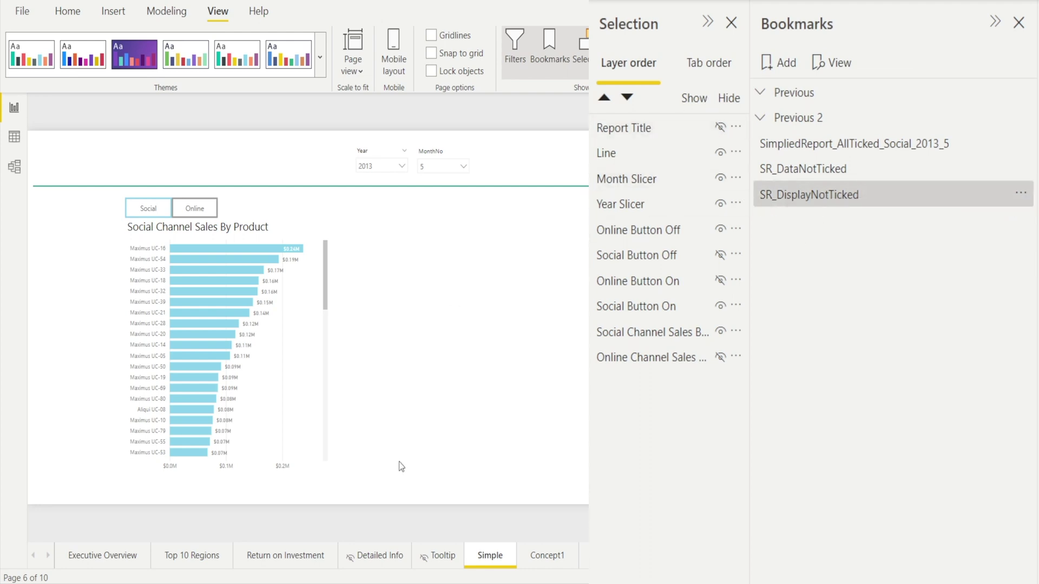
left_click(1020, 195)
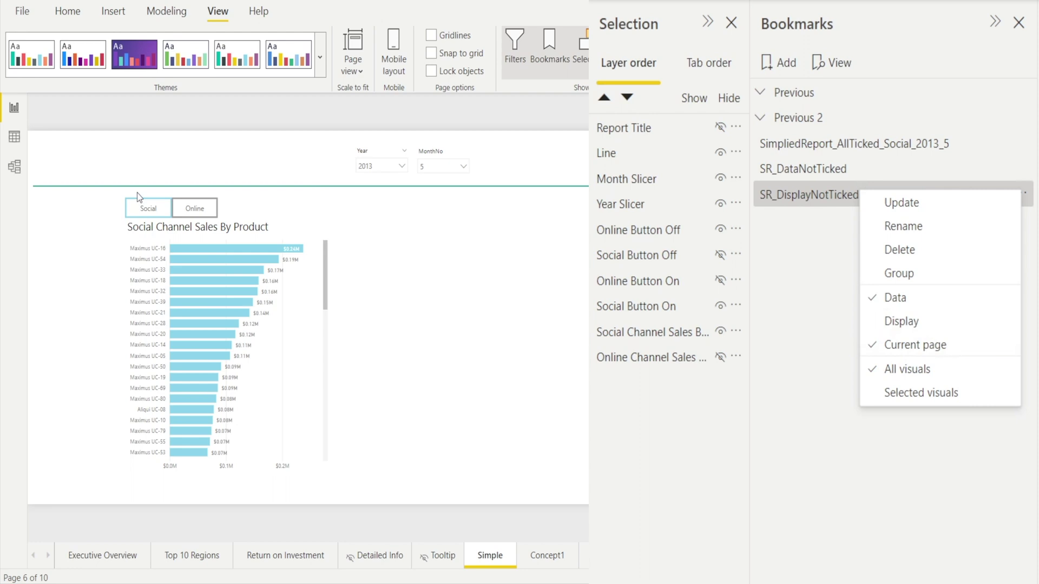
left_click(499, 316)
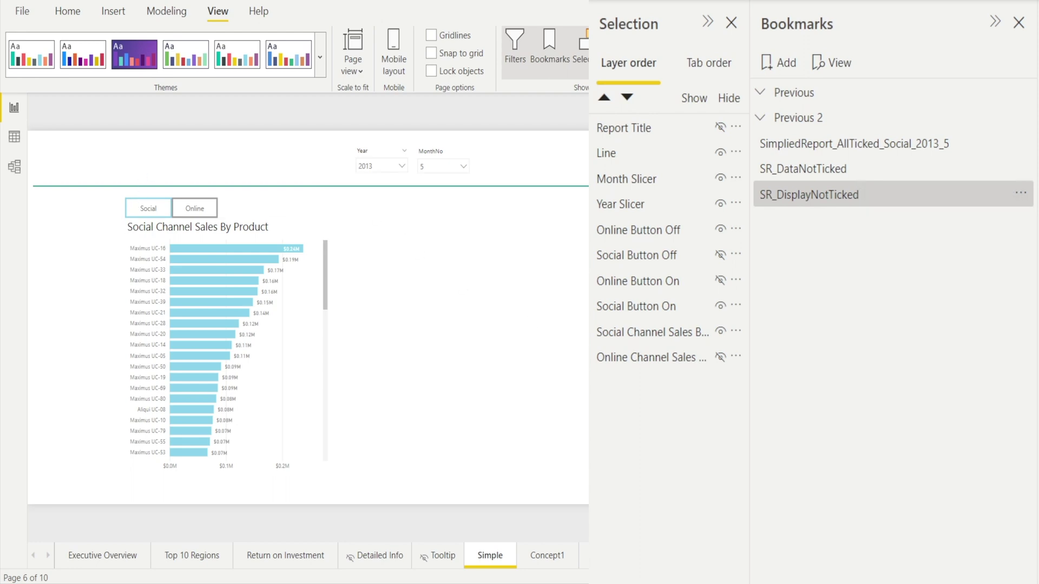
Step: Unhide the Report Title visual and apply the SimpliedReport_AllTicked_Social_2013_5 bookmark to test its Display setting
left_click(76, 186)
left_click(720, 127)
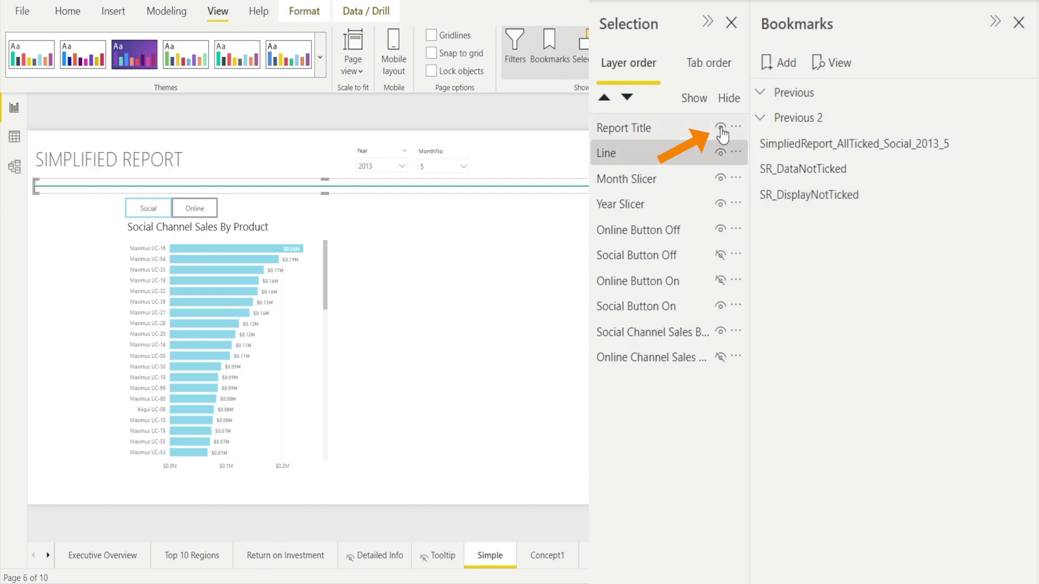
left_click(408, 352)
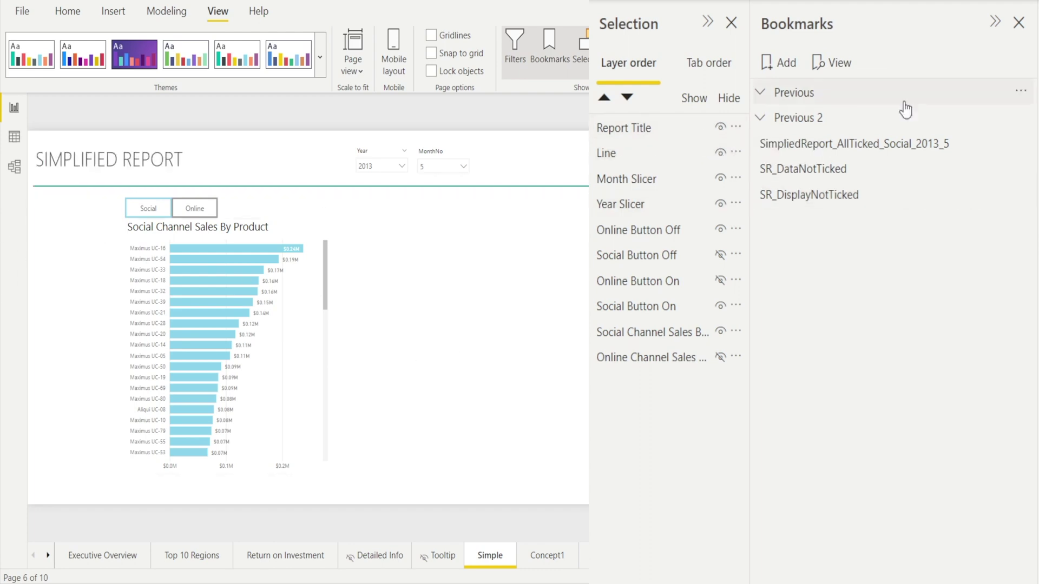
left_click(838, 148)
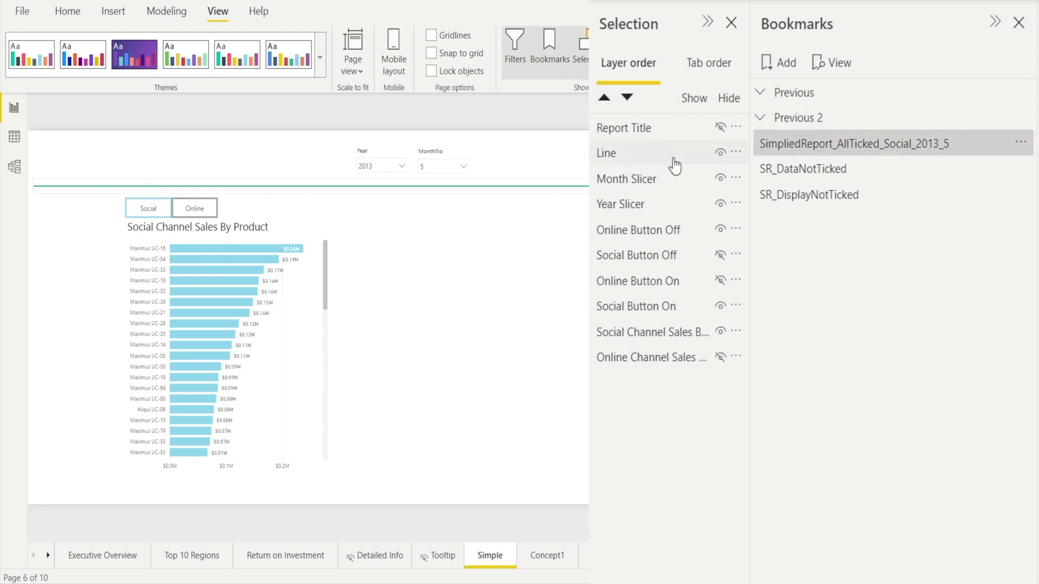
Step: Unhide the Report Title visual and, from the Top 10 Regions page, apply the SimpliedReport_AllTicked_Social_2013_5 bookmark
left_click(719, 128)
left_click(720, 128)
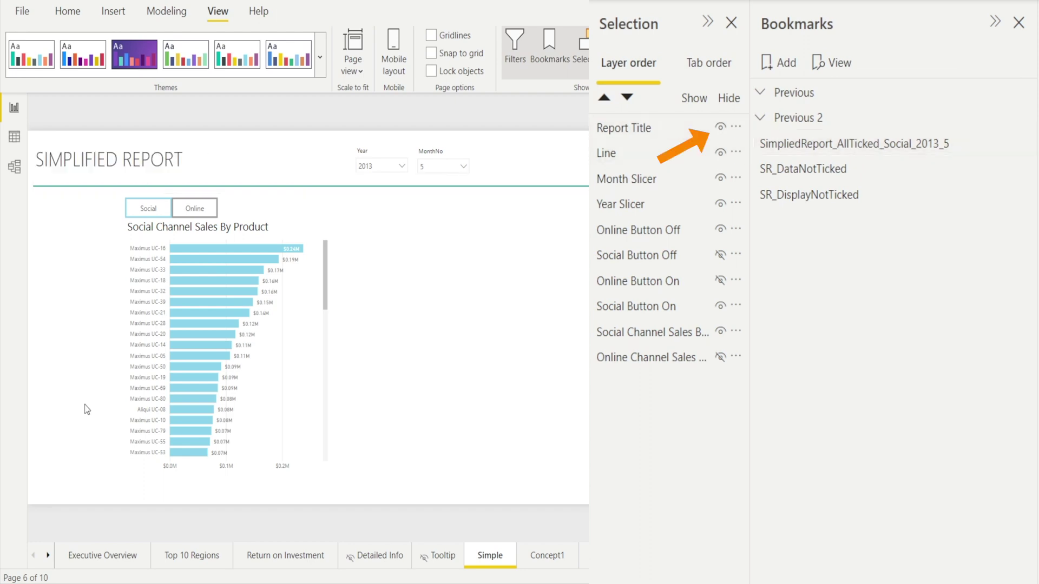
left_click(209, 557)
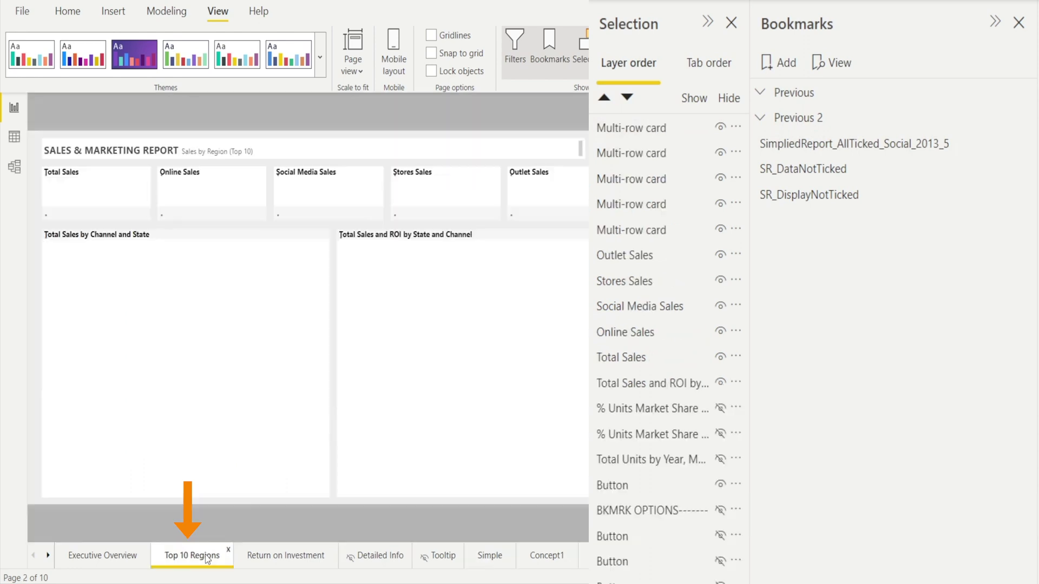
left_click(860, 146)
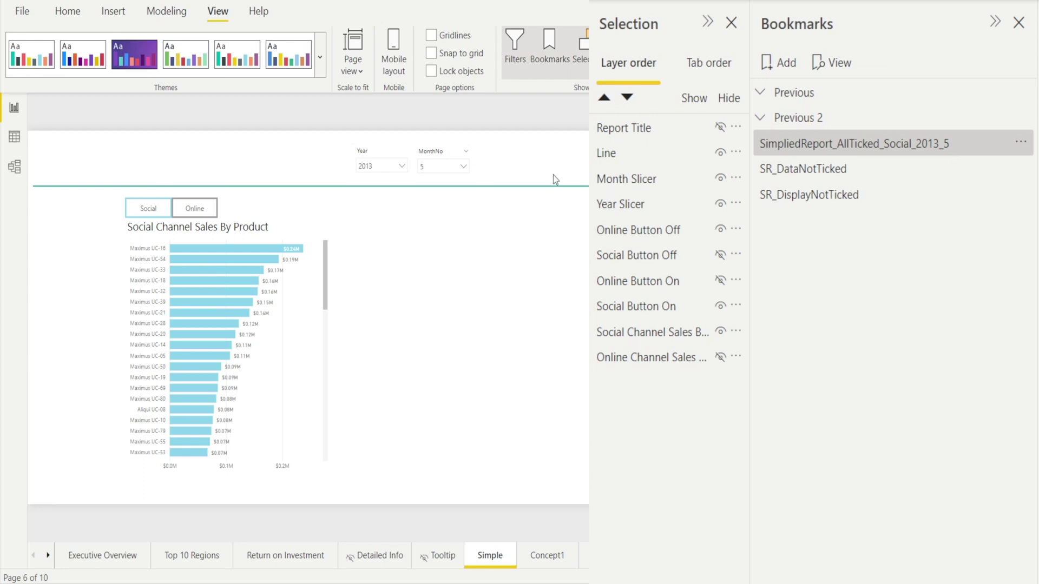
Step: Unhide the Report Title and, starting from the Executive Overview page, alternate between the SR_DisplayNotTicked and SimpliedReport_AllTicked_Social_2013_5 bookmarks to compare their Display behaviour
left_click(721, 128)
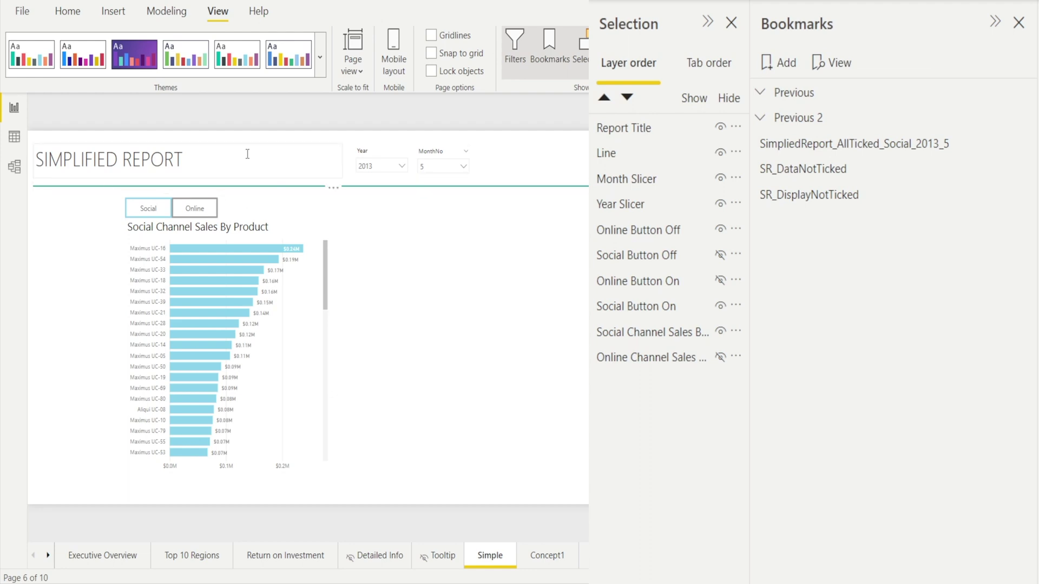
left_click(87, 556)
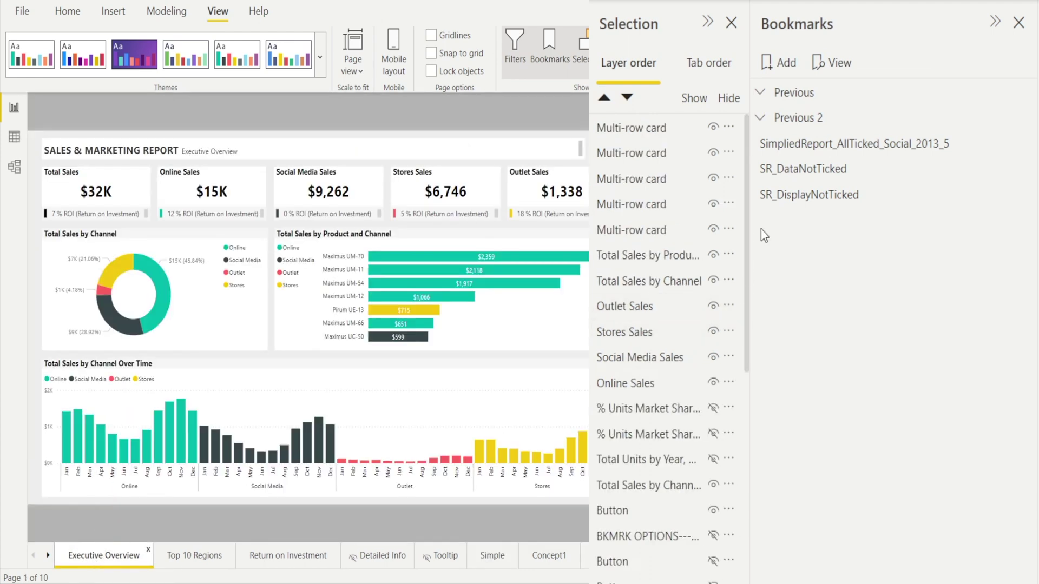
left_click(787, 208)
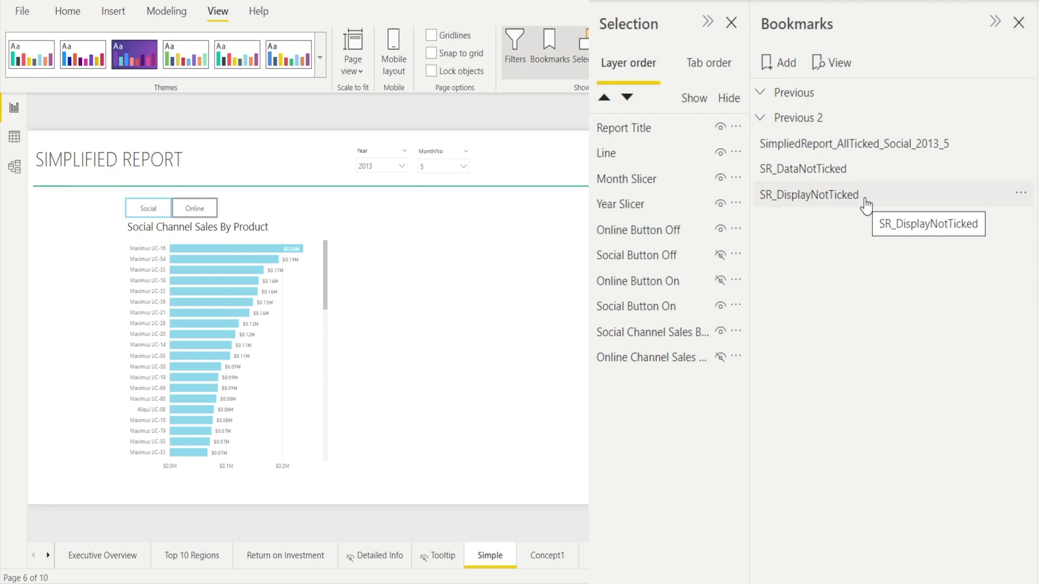
left_click(858, 155)
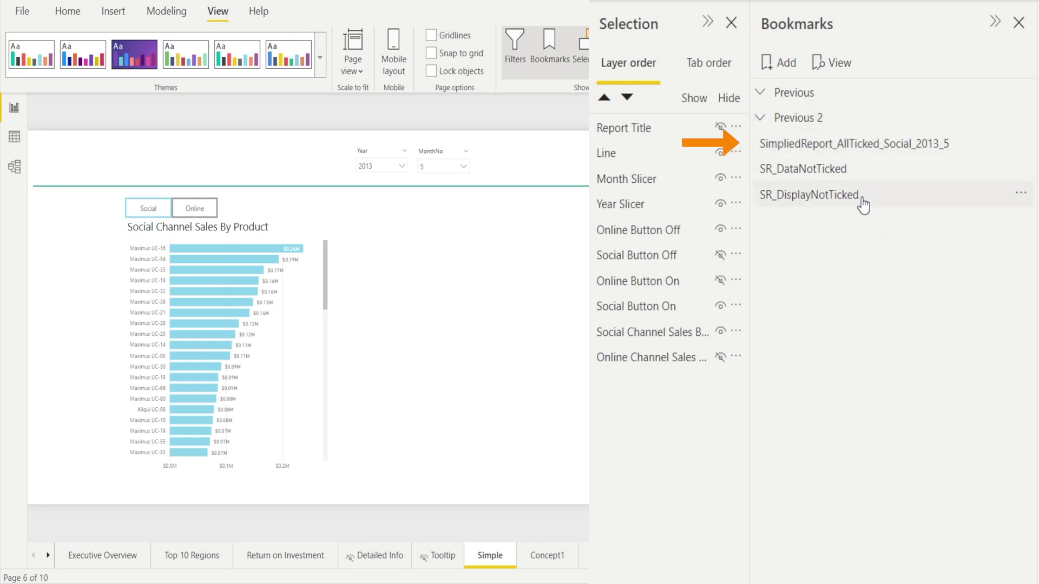
left_click(862, 199)
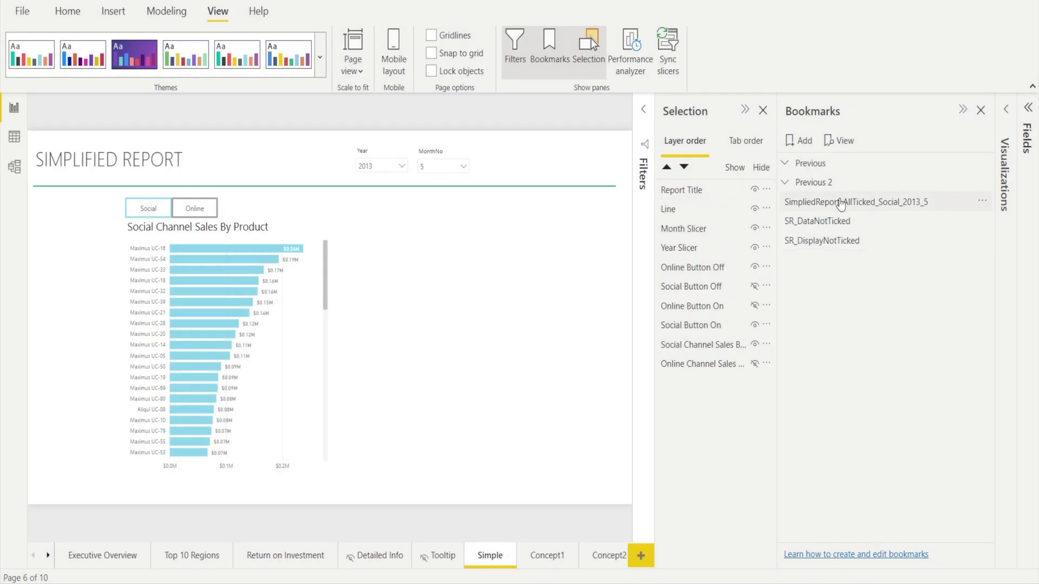
Step: Update the SimpliedReport_AllTicked_Social_2013_5 bookmark with the Report Title visible and add a new bookmark named SR_CurrentPageNotTicked
right_click(840, 203)
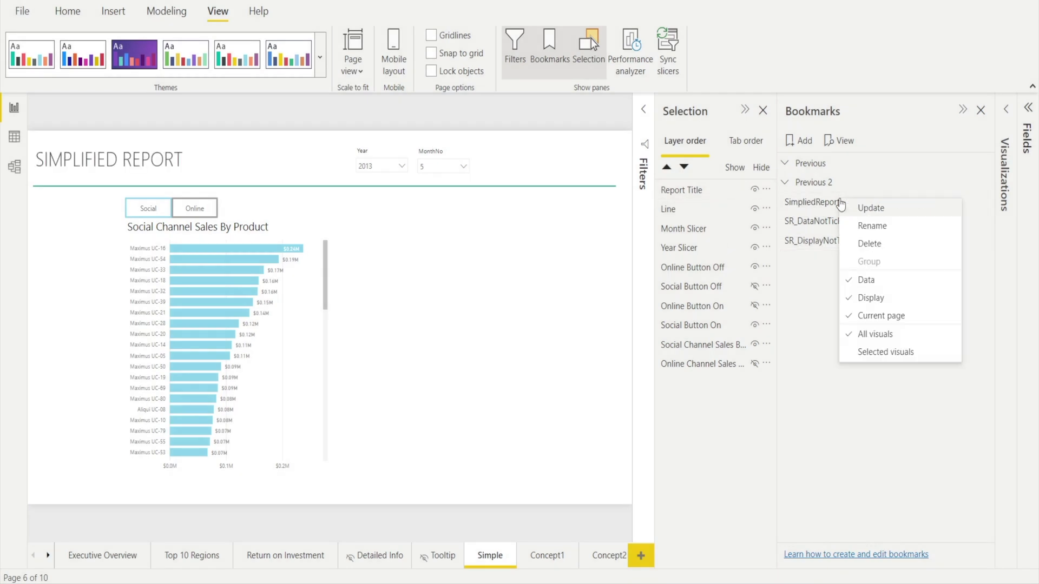
left_click(869, 208)
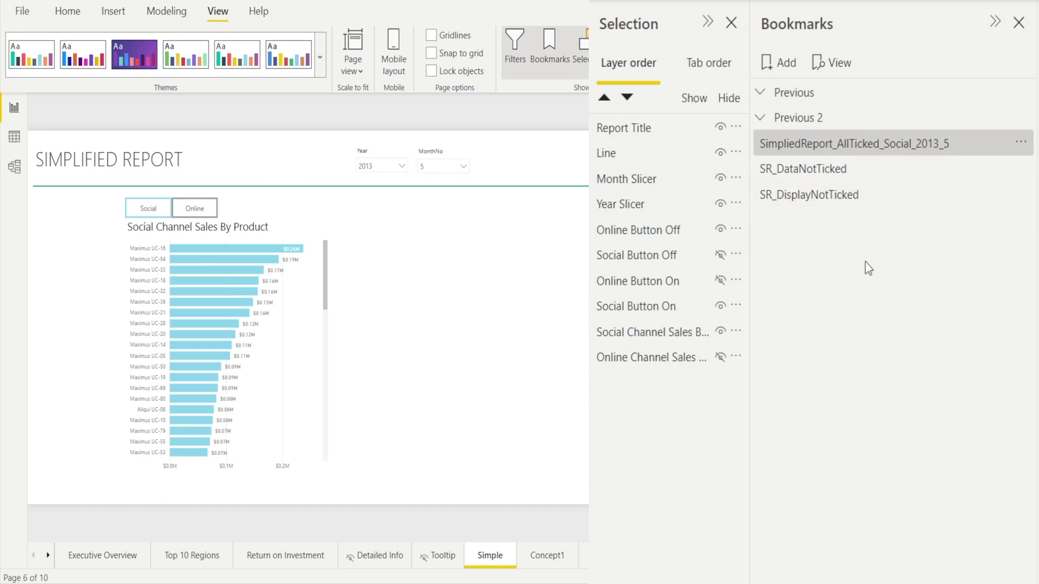
left_click(775, 62)
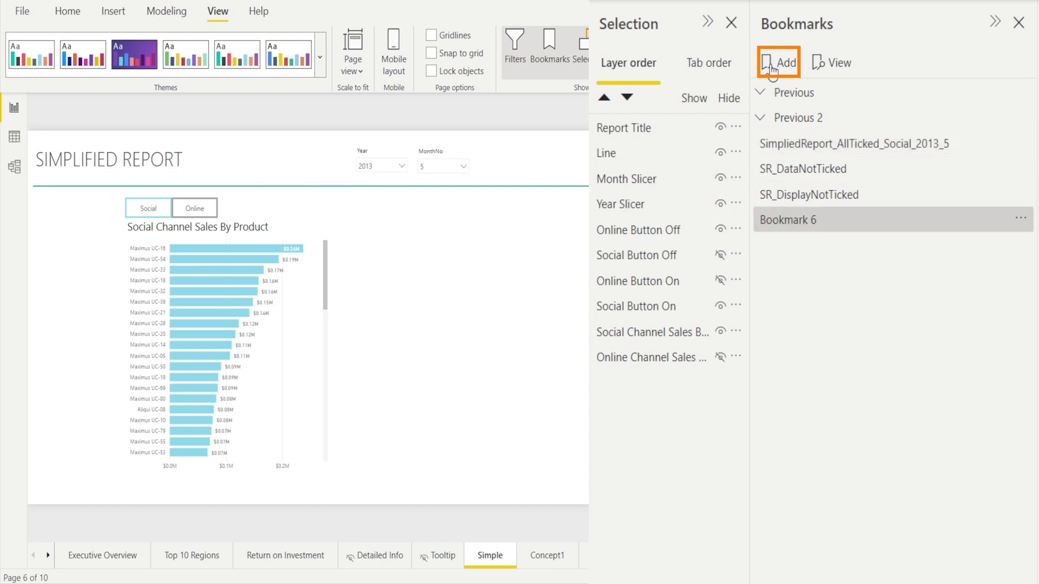
double_click(812, 220)
type("SR_")
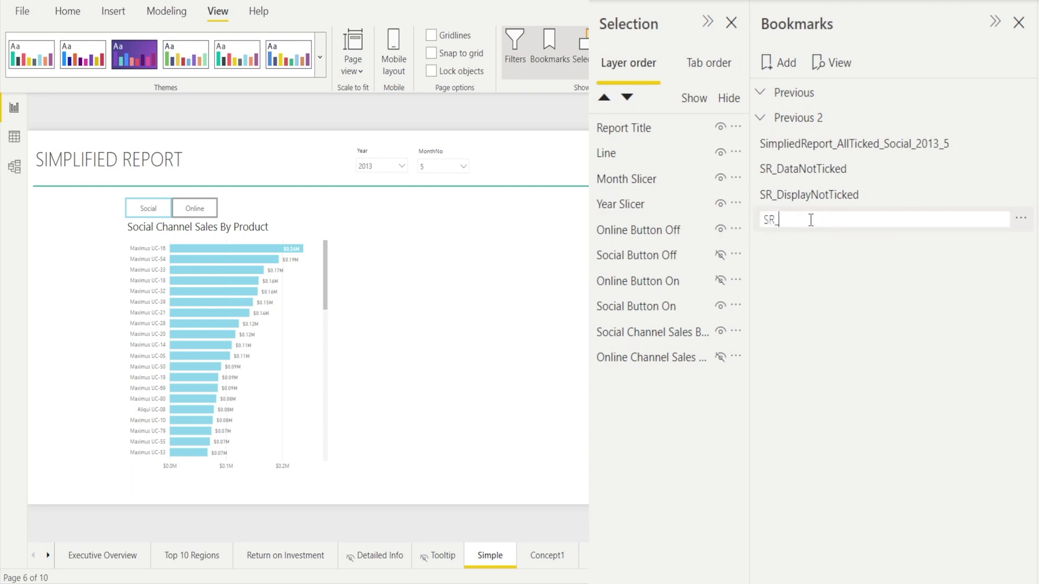
type("CurrentPageNotTicked")
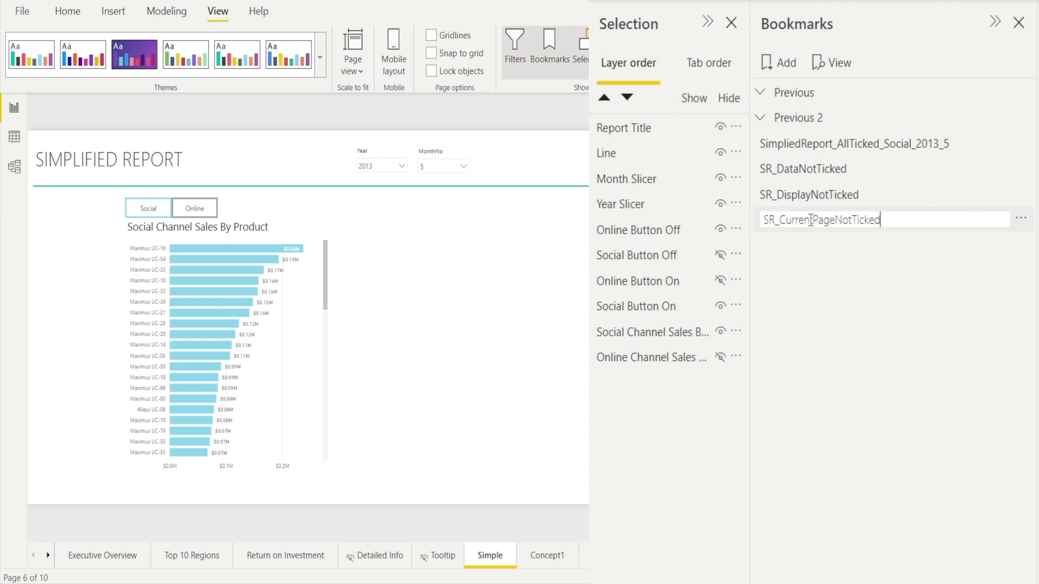
key("Return")
Step: Untick the Current page option of SR_CurrentPageNotTicked and compare its options with those of SimpliedReport_AllTicked_Social_2013_5
left_click(1018, 221)
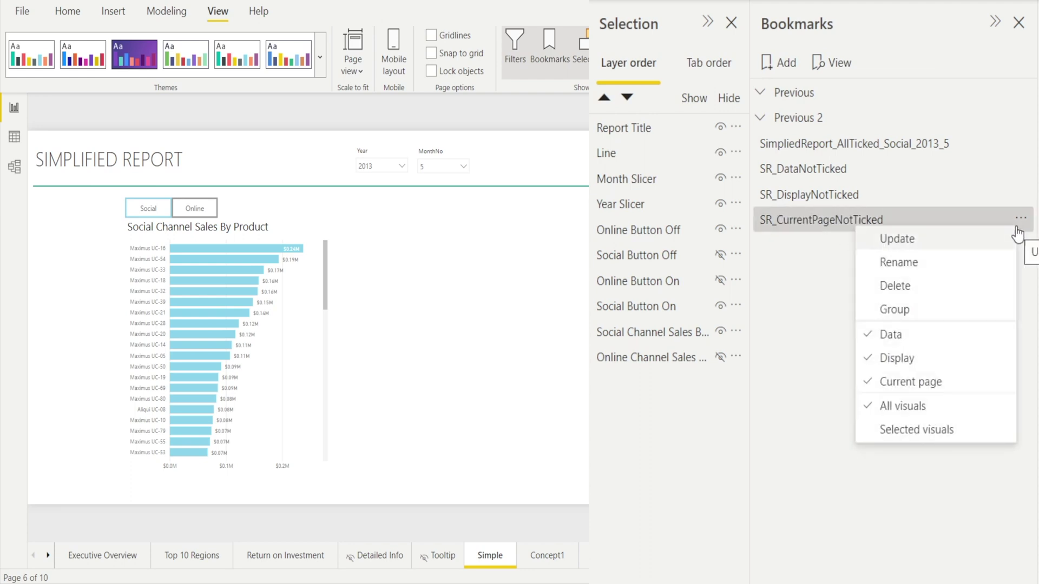
left_click(872, 383)
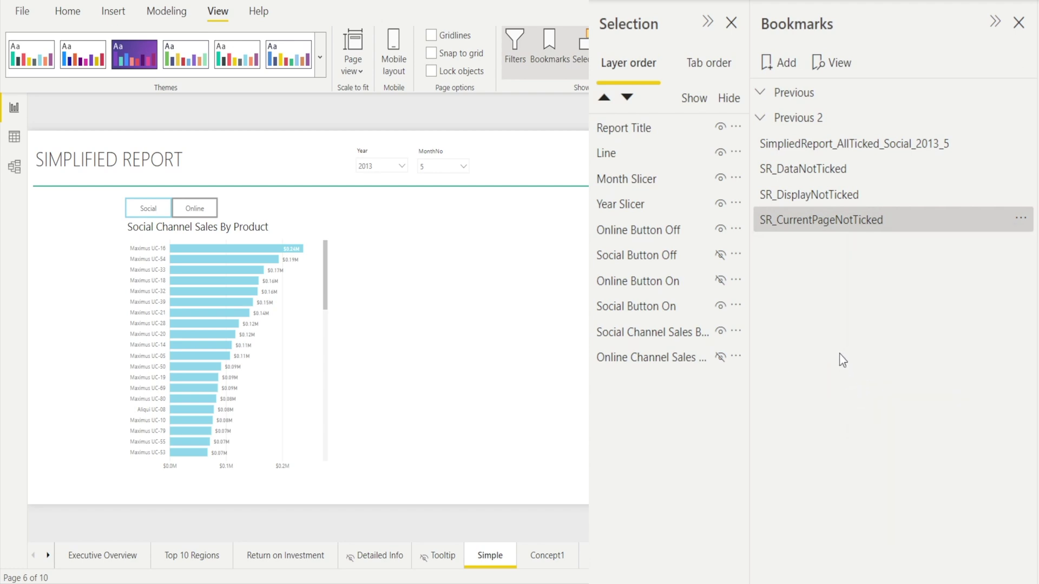
left_click(1021, 143)
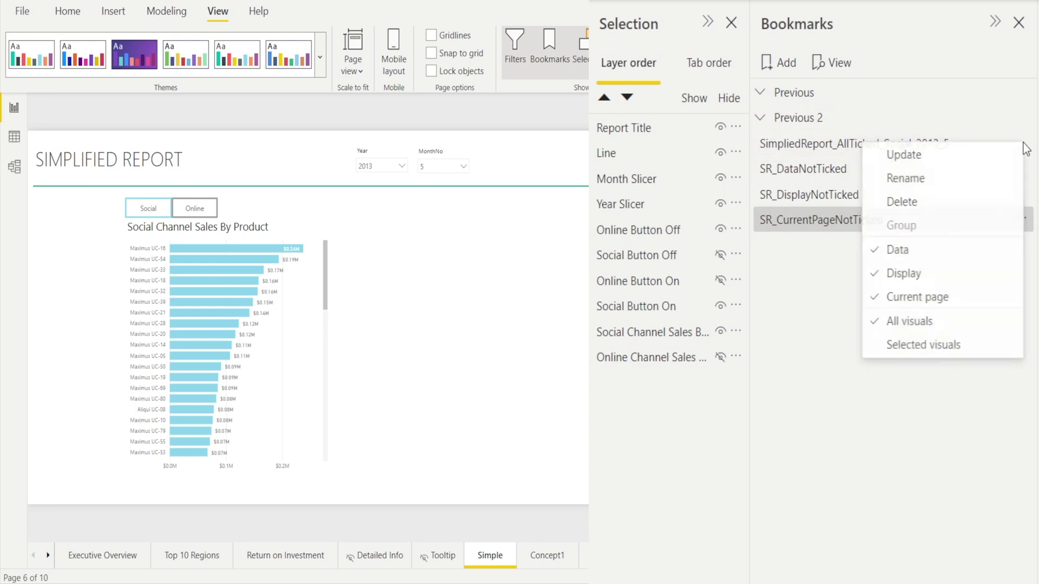
left_click(820, 303)
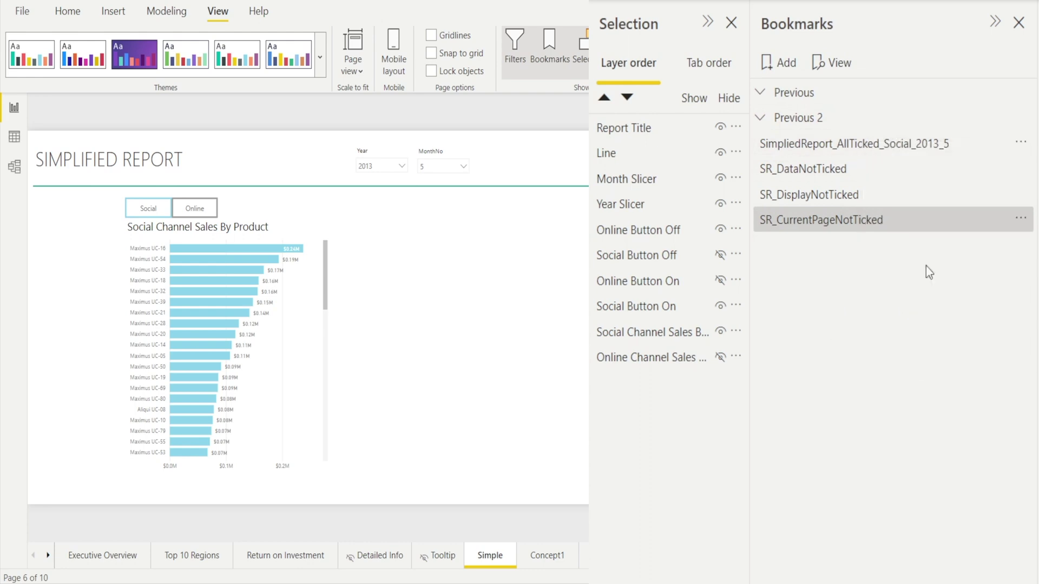
left_click(1021, 219)
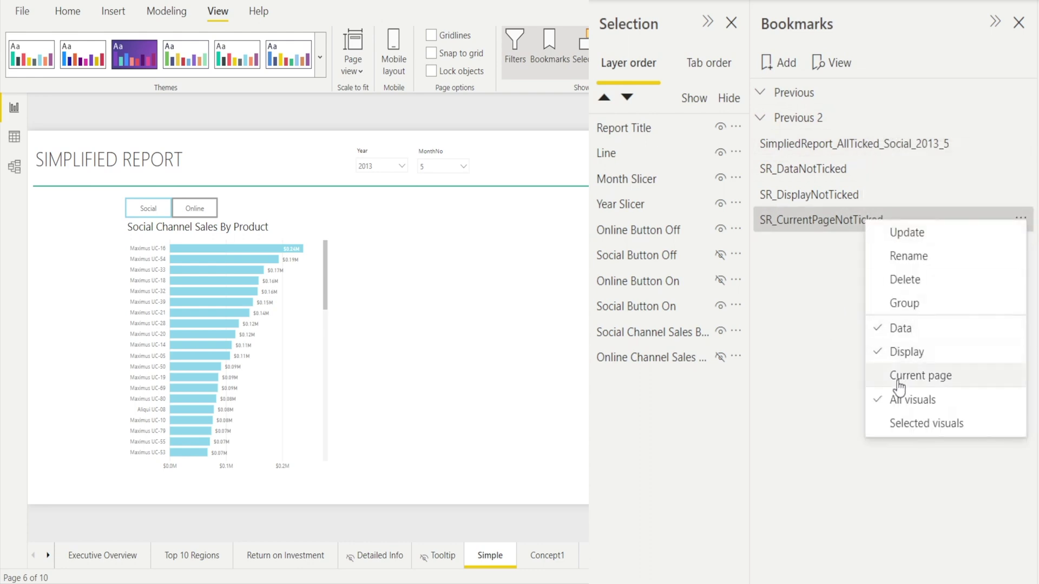
left_click(809, 301)
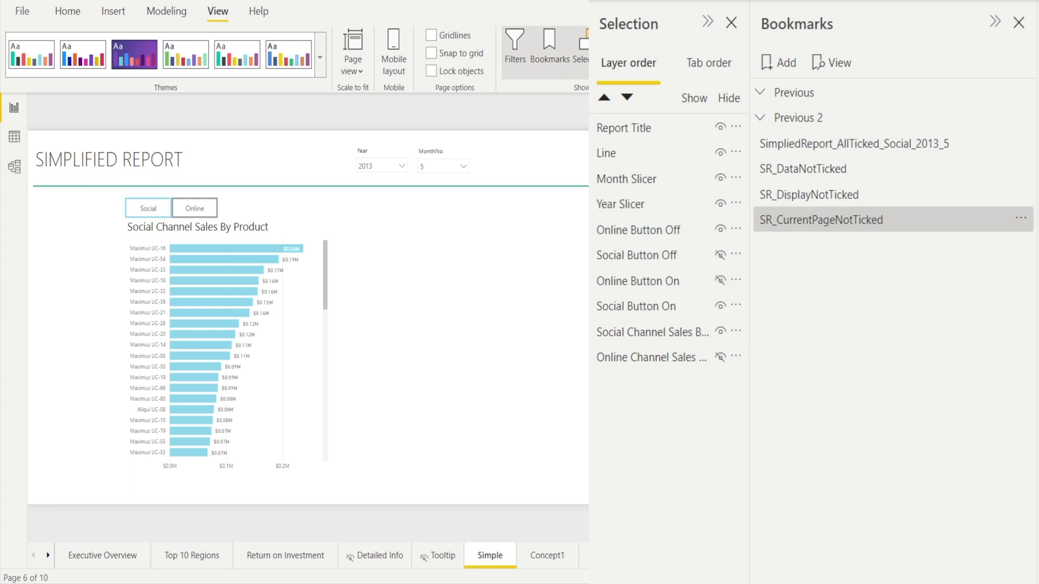
Step: Test the SimpliedReport_AllTicked_Social_2013_5 and SR_CurrentPageNotTicked bookmarks, applying each of them from the Top 10 Regions page
left_click(183, 557)
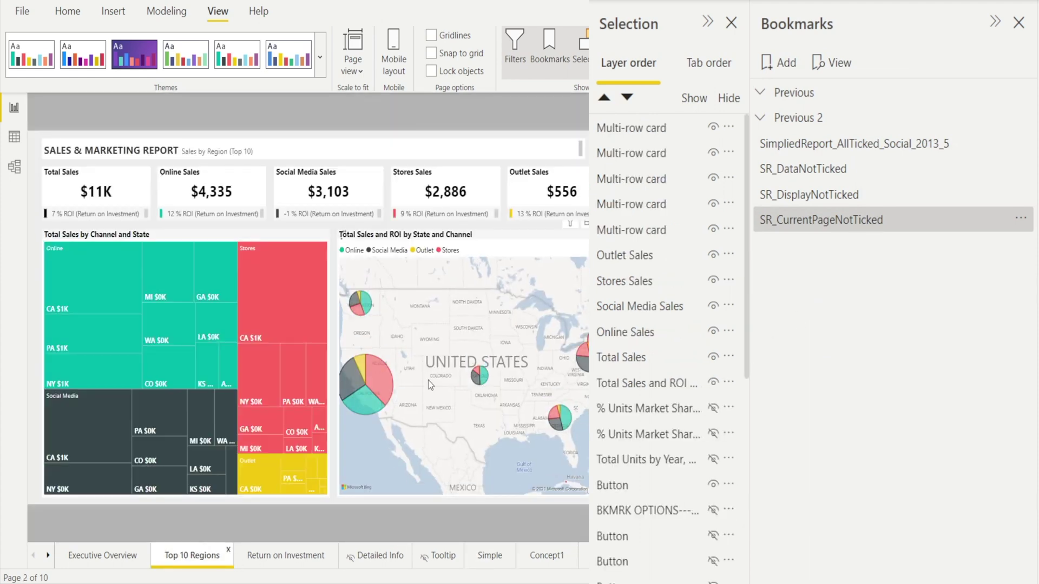
left_click(812, 147)
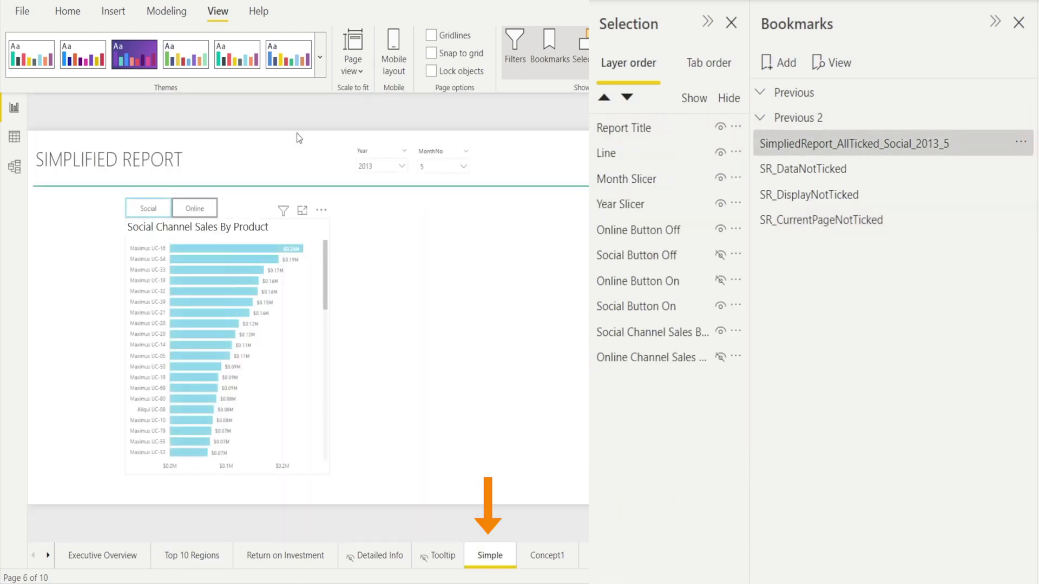
left_click(174, 563)
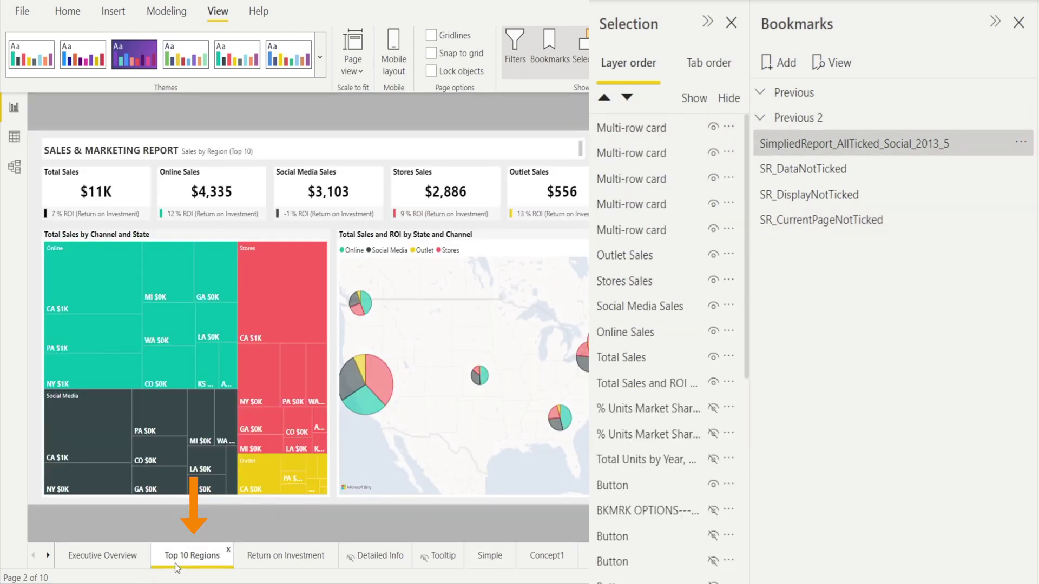
left_click(811, 221)
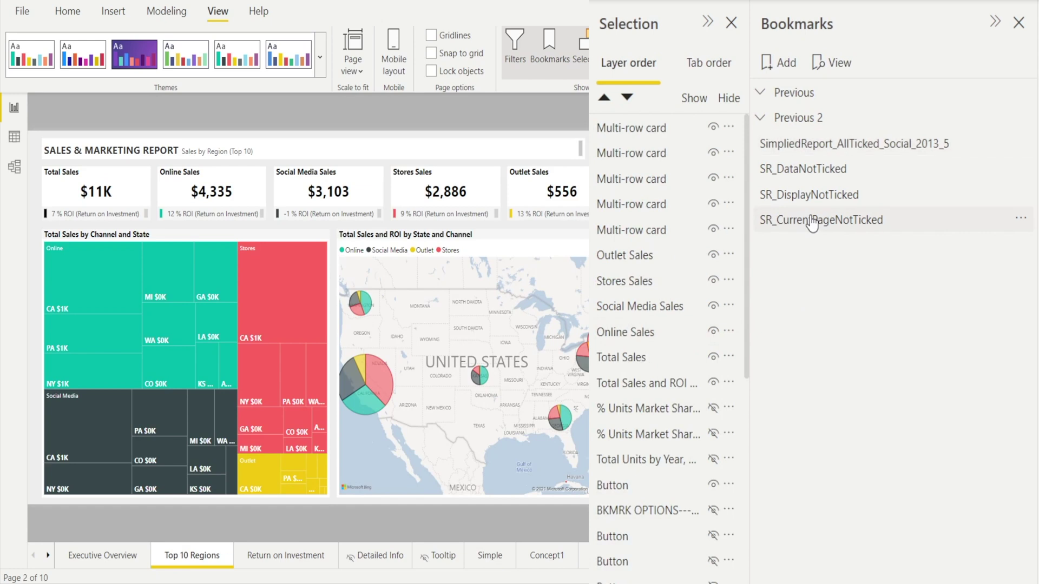
left_click(812, 221)
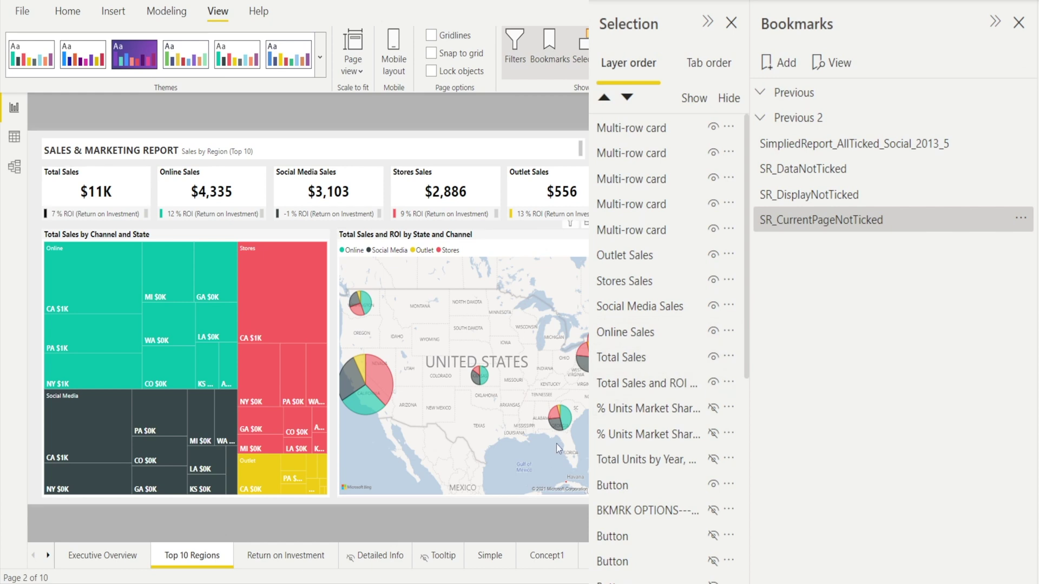
Step: Return to the Simple page, set the Year slicer to 2000 and switch the chart to the Online channel
left_click(490, 558)
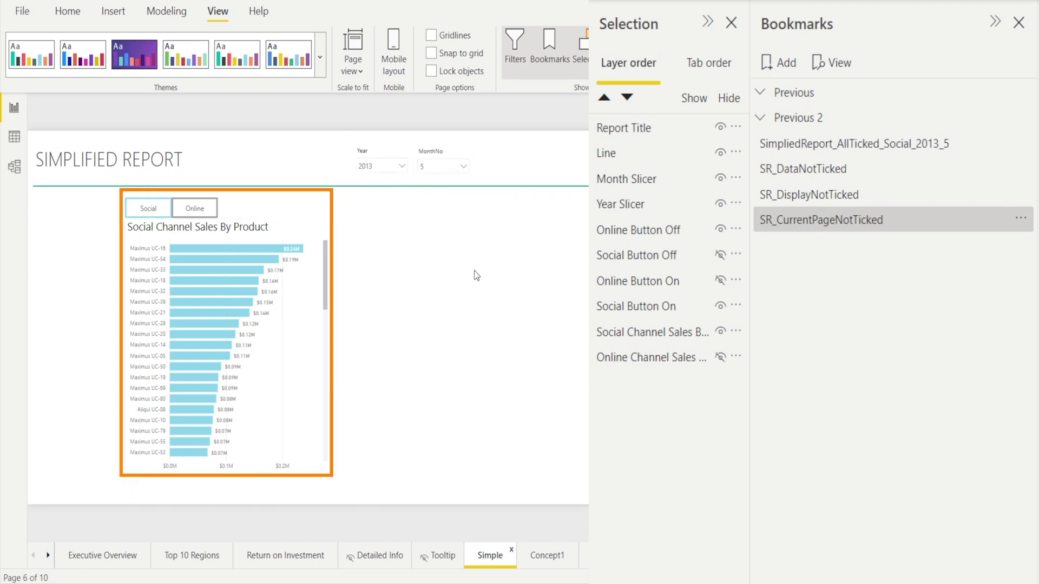
left_click(433, 145)
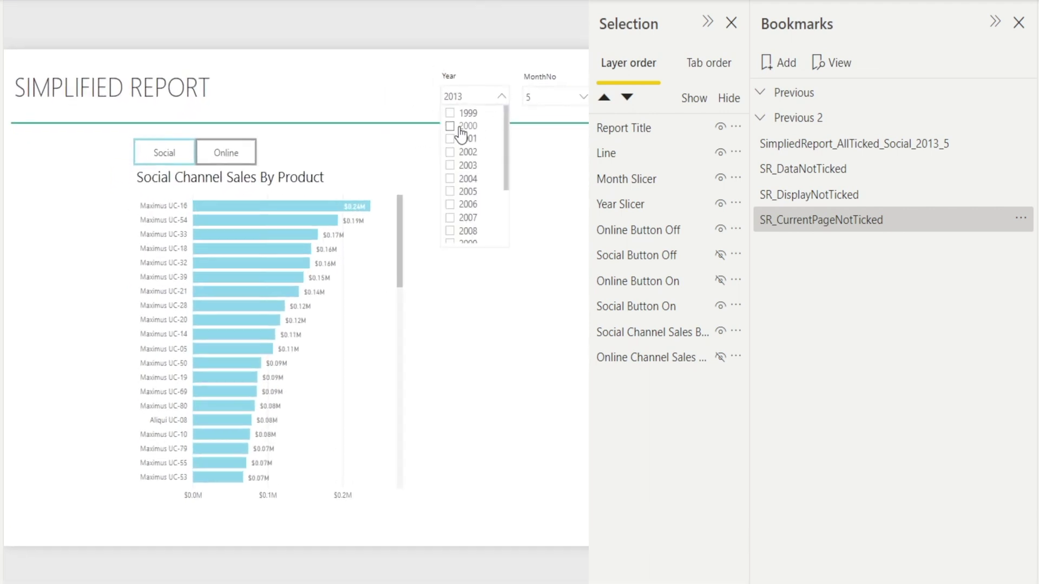
left_click(459, 127)
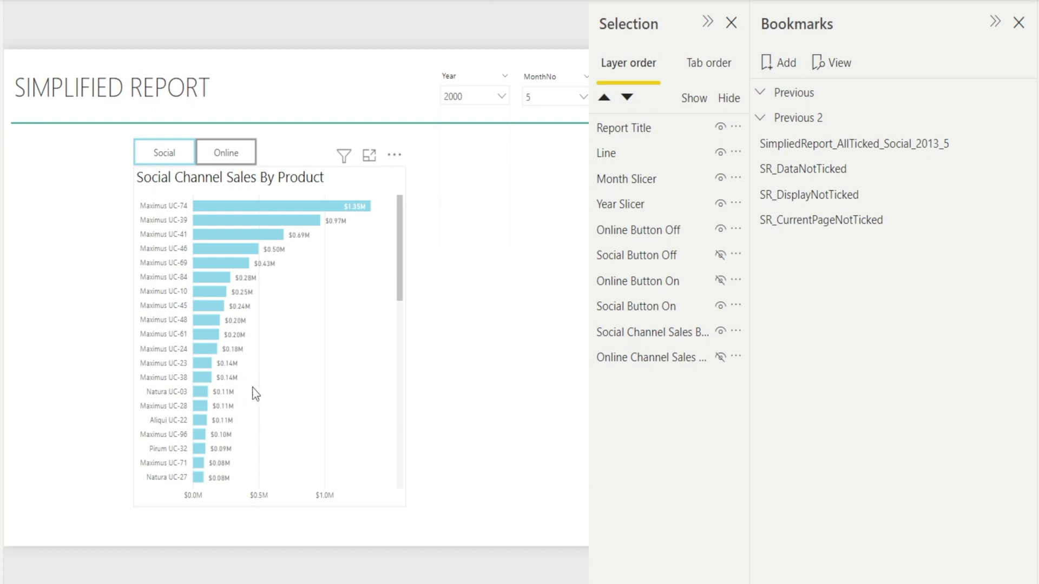
left_click(231, 162, "ctrl")
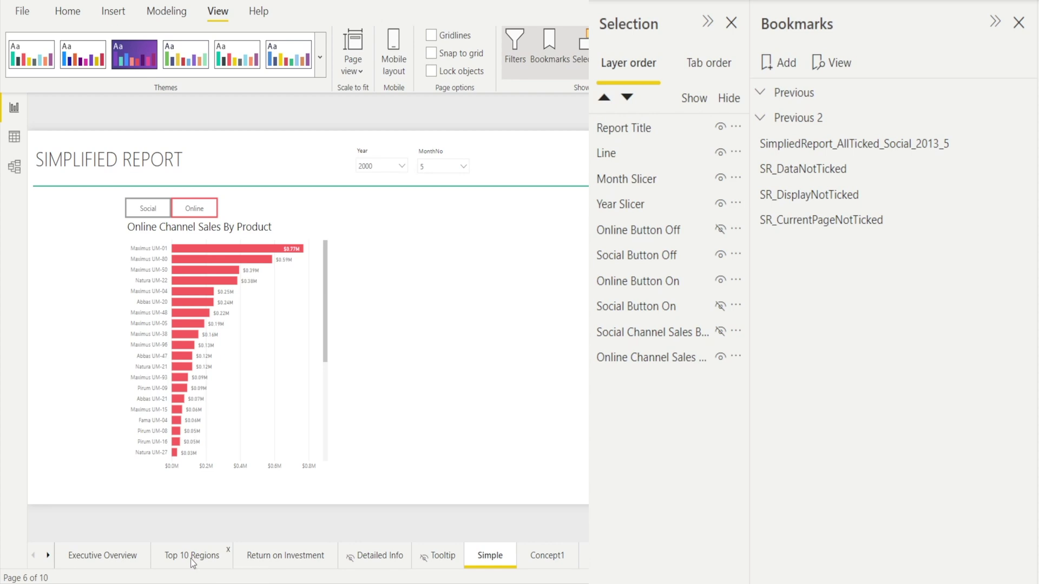
Step: Apply the SR_CurrentPageNotTicked bookmark from the Top 10 Regions page and return to the Simple page to check its effect
left_click(191, 557)
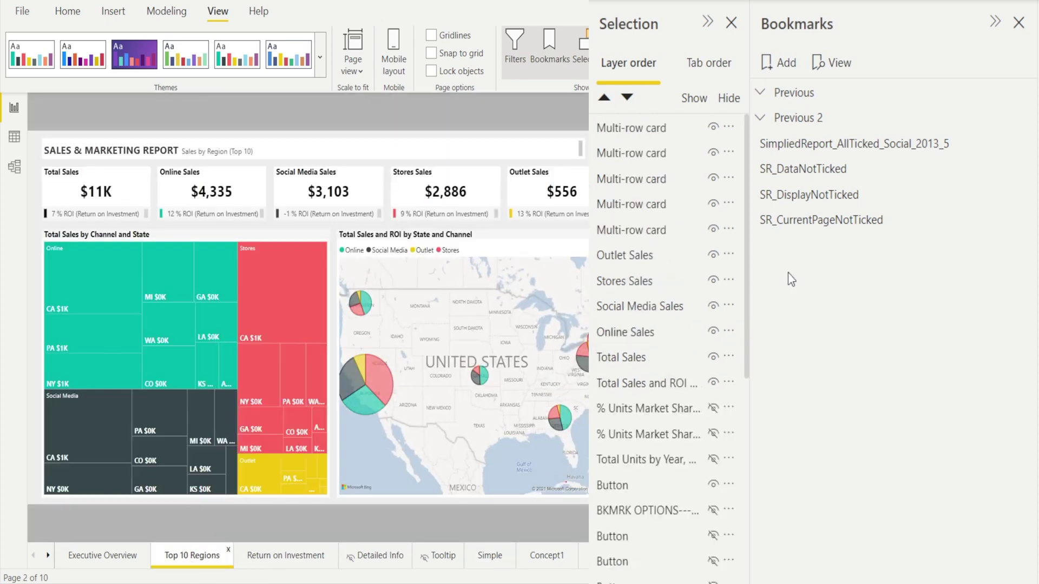
left_click(809, 229)
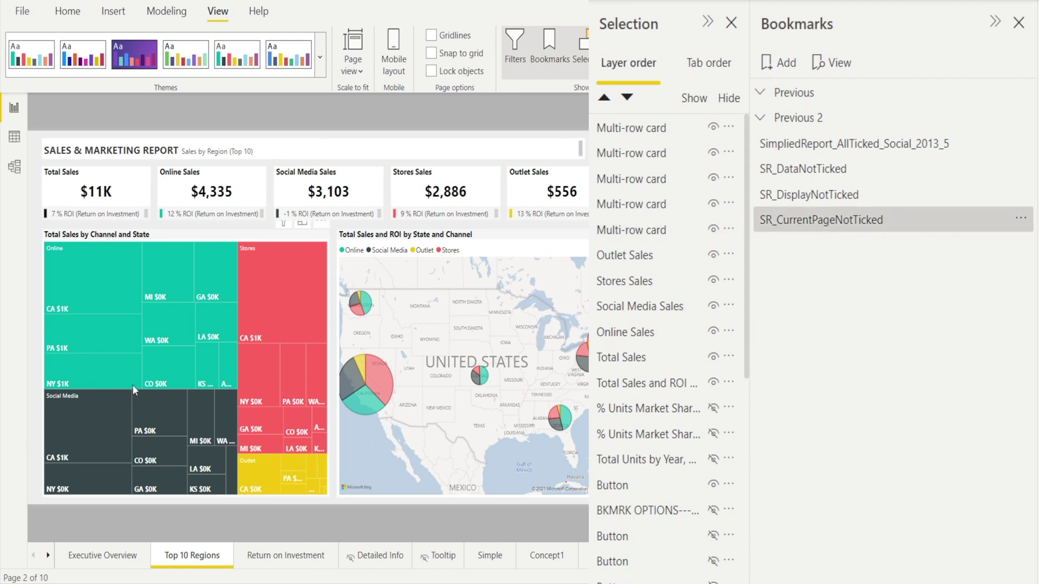
left_click(490, 557)
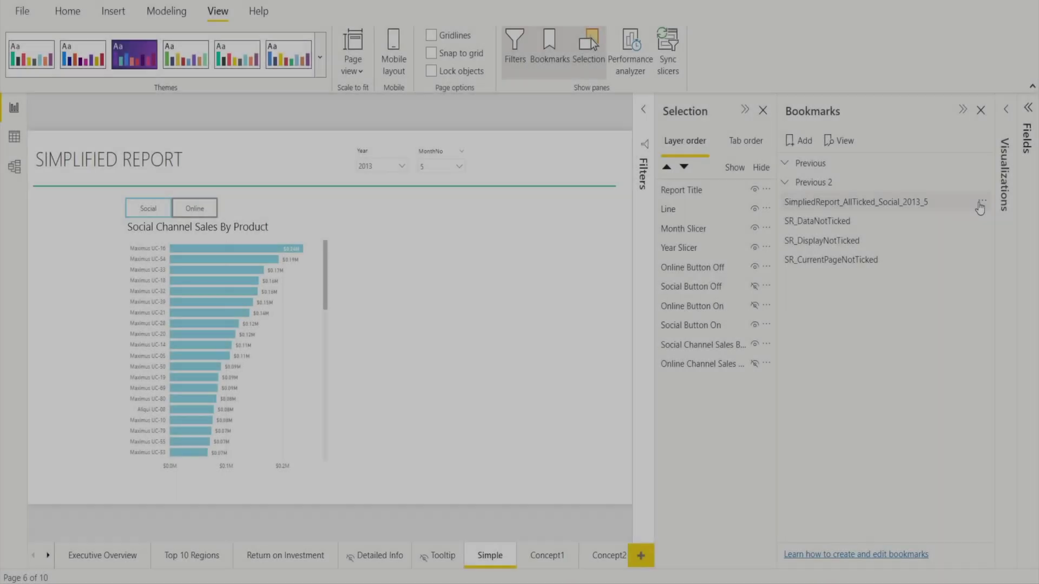
Step: Check the visuals options of SimpliedReport_AllTicked_Social_2013_5 and add a new bookmark with the Month Slicer selected
left_click(977, 204)
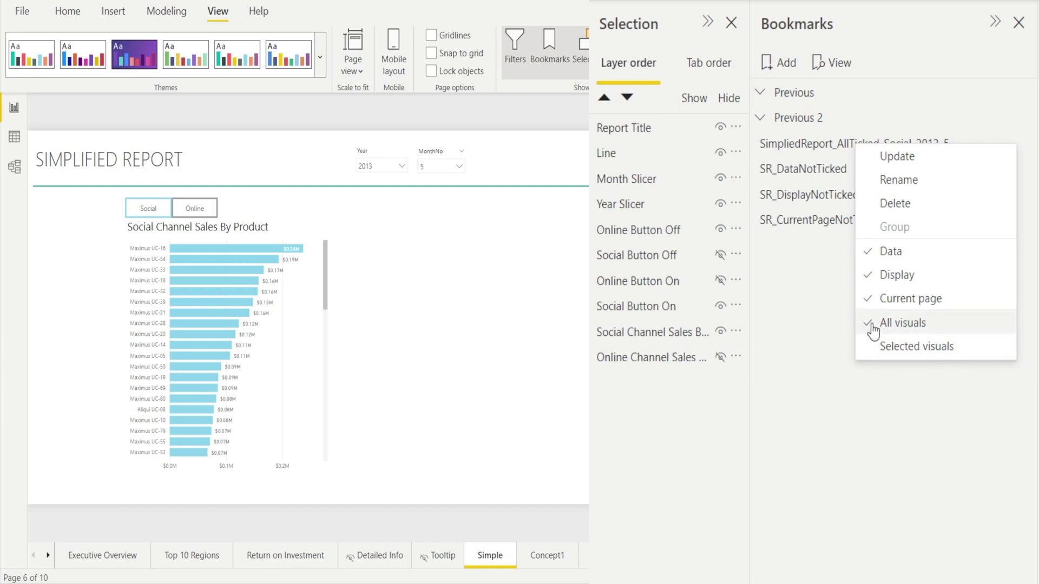
left_click(817, 352)
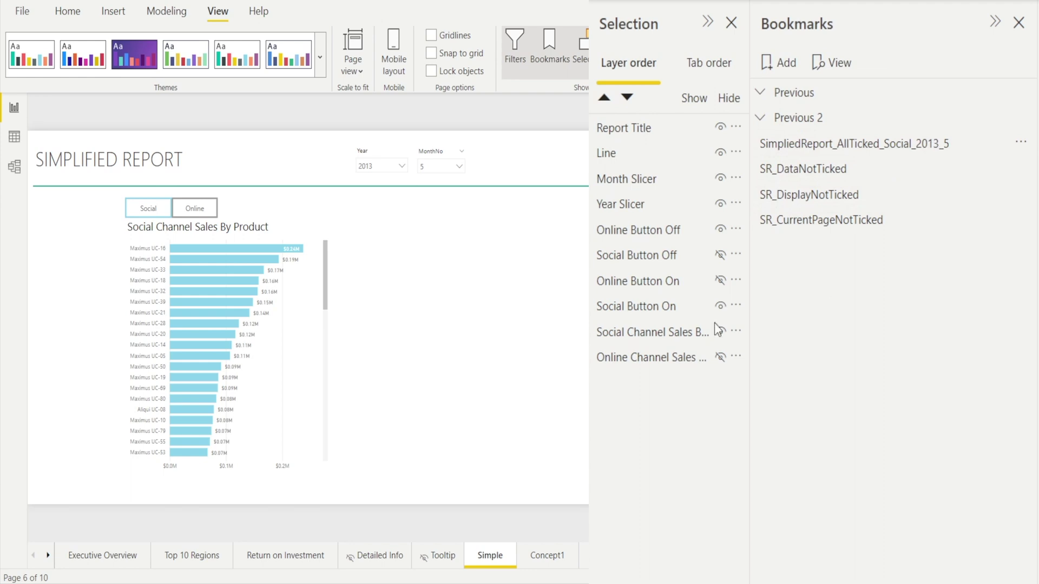
left_click(421, 156)
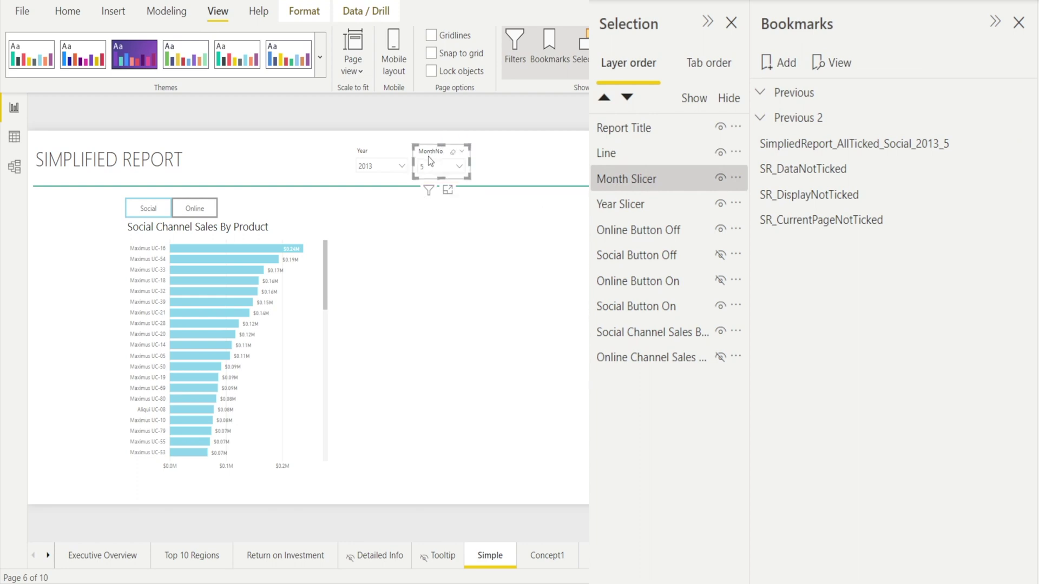
left_click(781, 64)
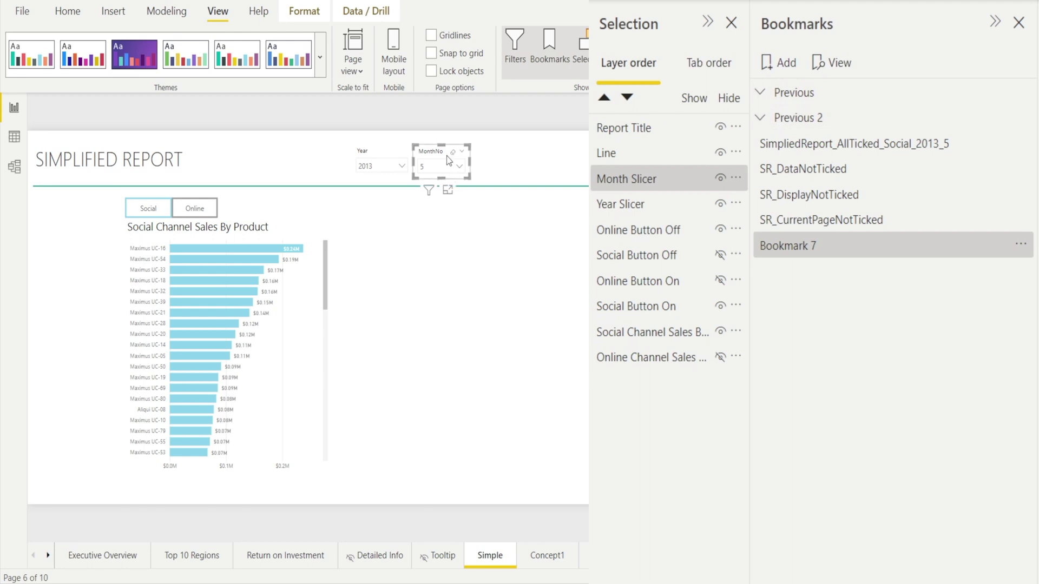
Step: Rename the new bookmark as SR_SelectedVisuals_Month_5
double_click(802, 248)
type("SR_SelectedVisuals_Month_5")
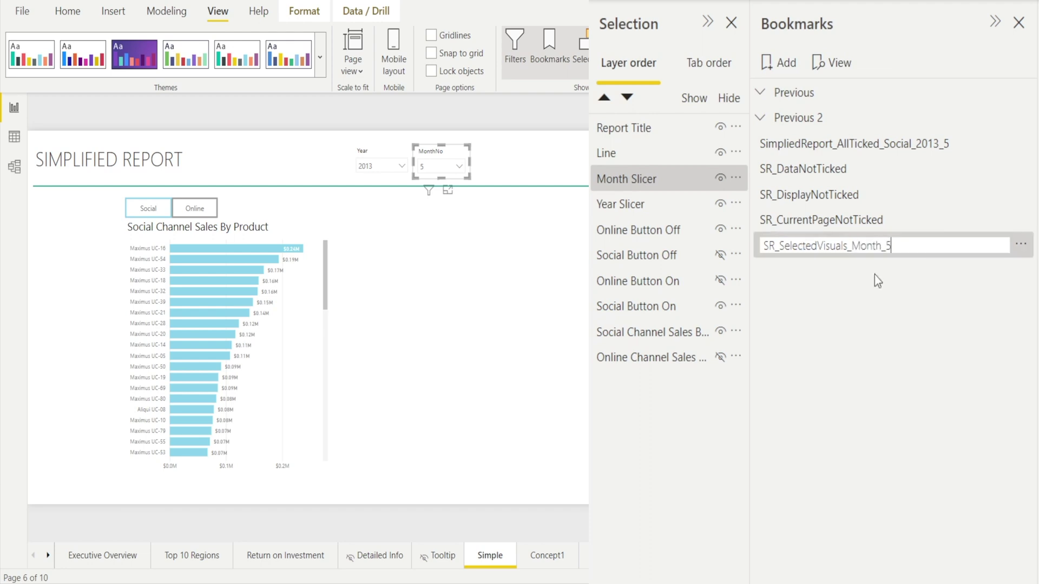
key("Return")
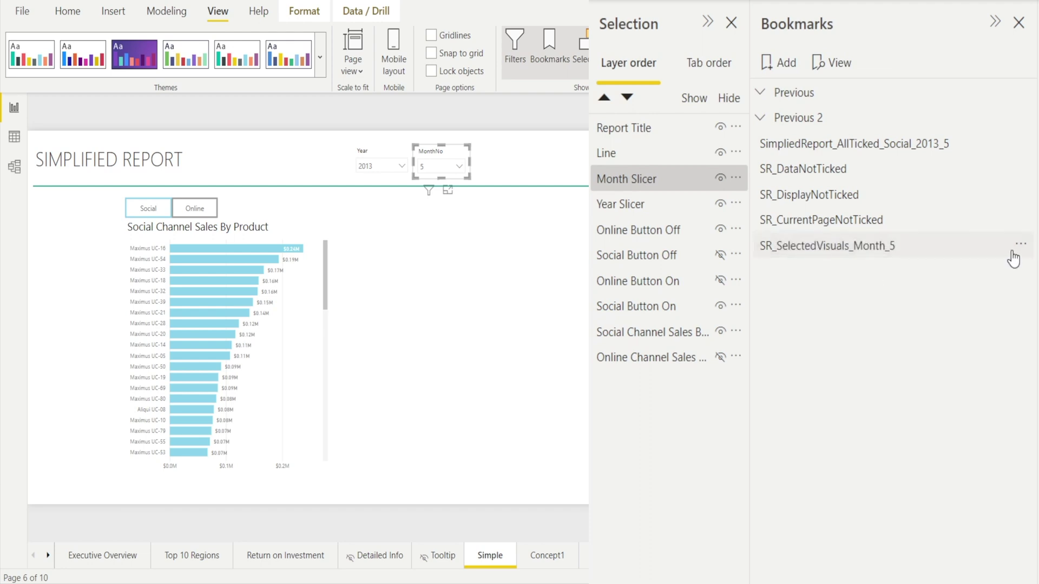
Step: Switch the SR_SelectedVisuals_Month_5 bookmark from All visuals to Selected visuals, check its options and deselect the Month Slicer
left_click(1020, 245)
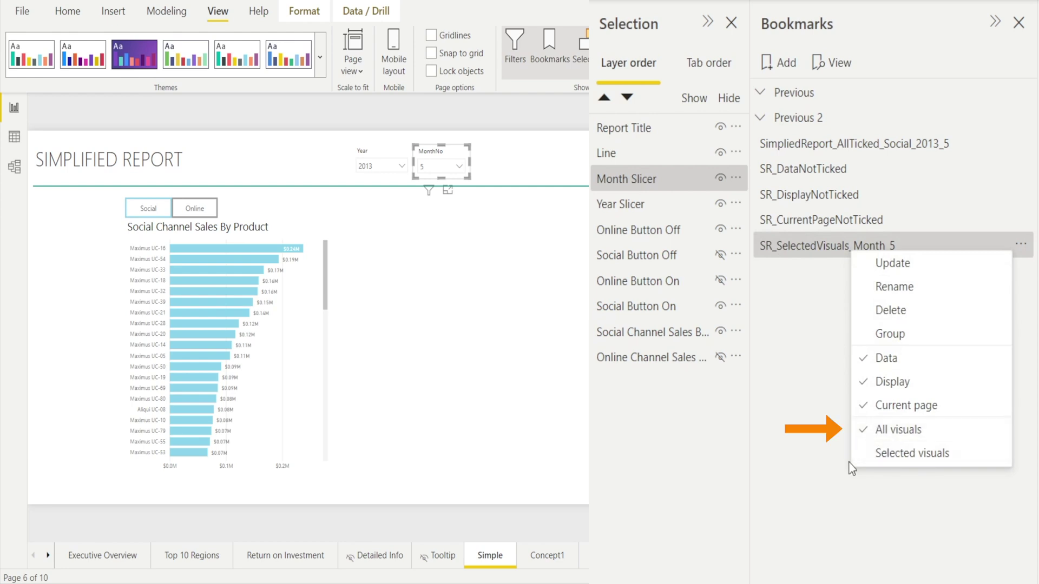
left_click(867, 451)
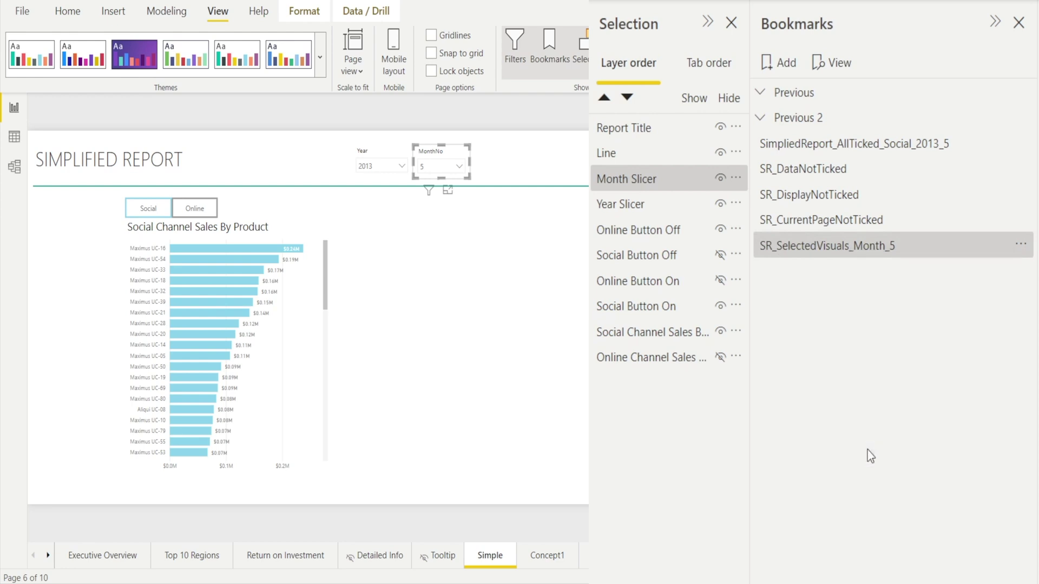
left_click(1023, 246)
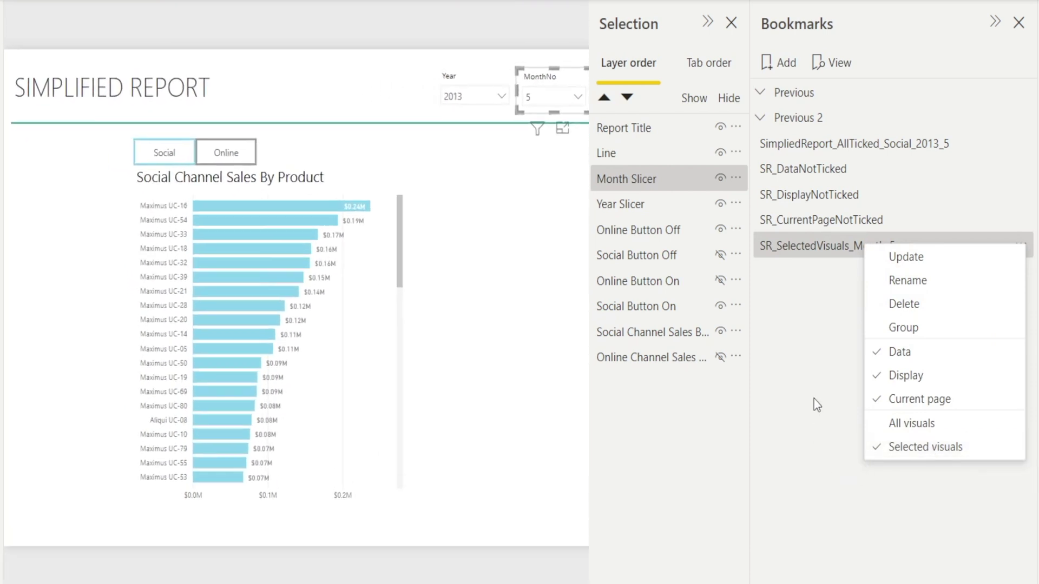
left_click(814, 400)
left_click(577, 316)
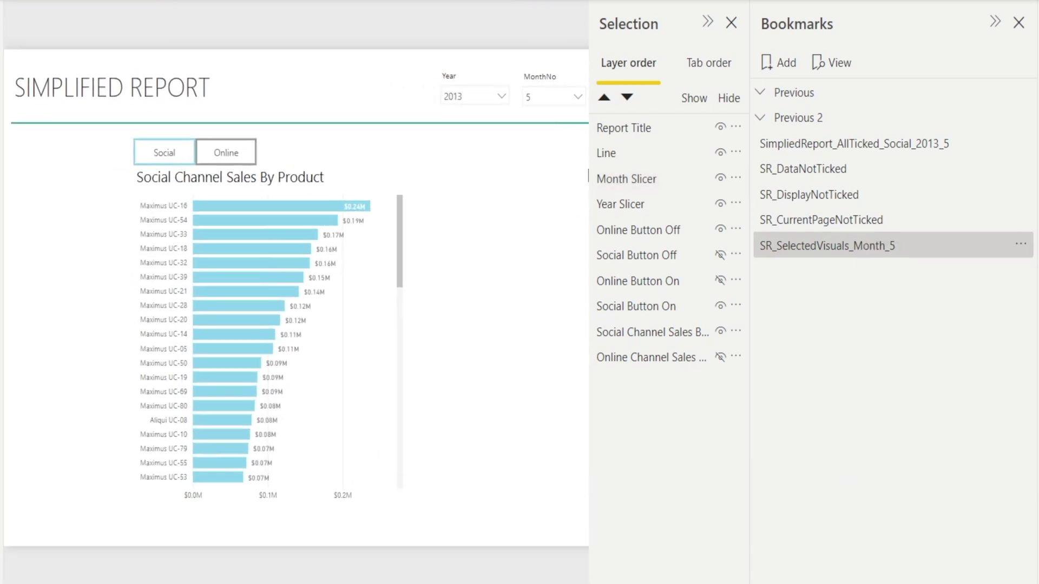
Step: Set the MonthNo slicer to 9 and apply the SR_SelectedVisuals_Month_5 bookmark to test its effect on the month
left_click(575, 102)
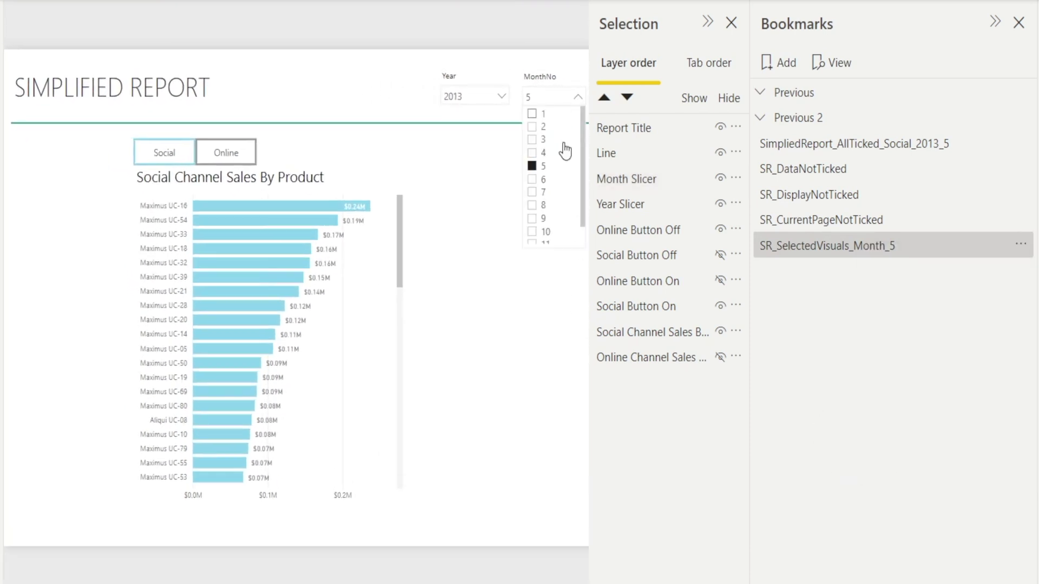
left_click(535, 219)
left_click(834, 250)
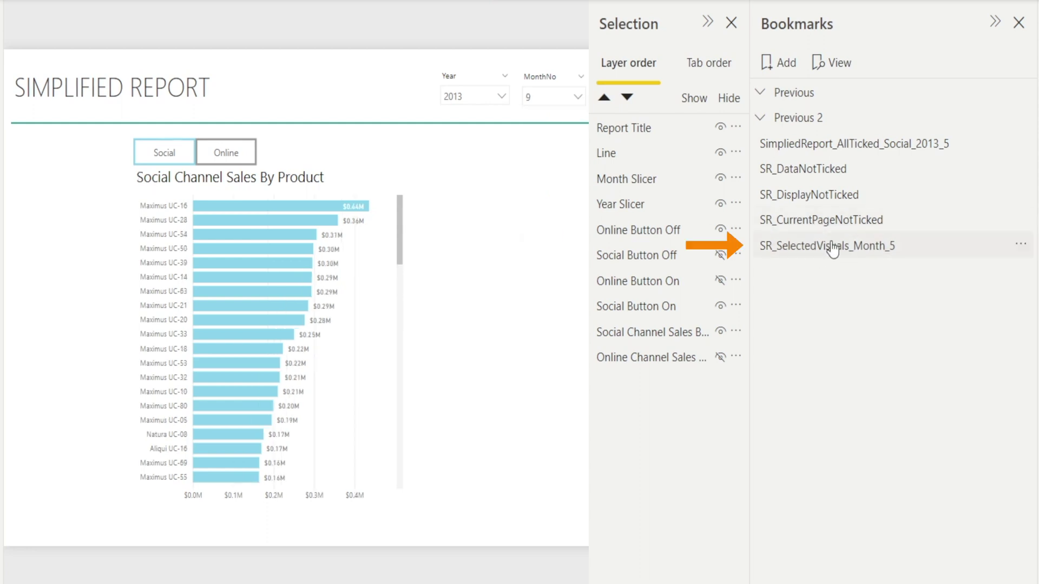
left_click(879, 250)
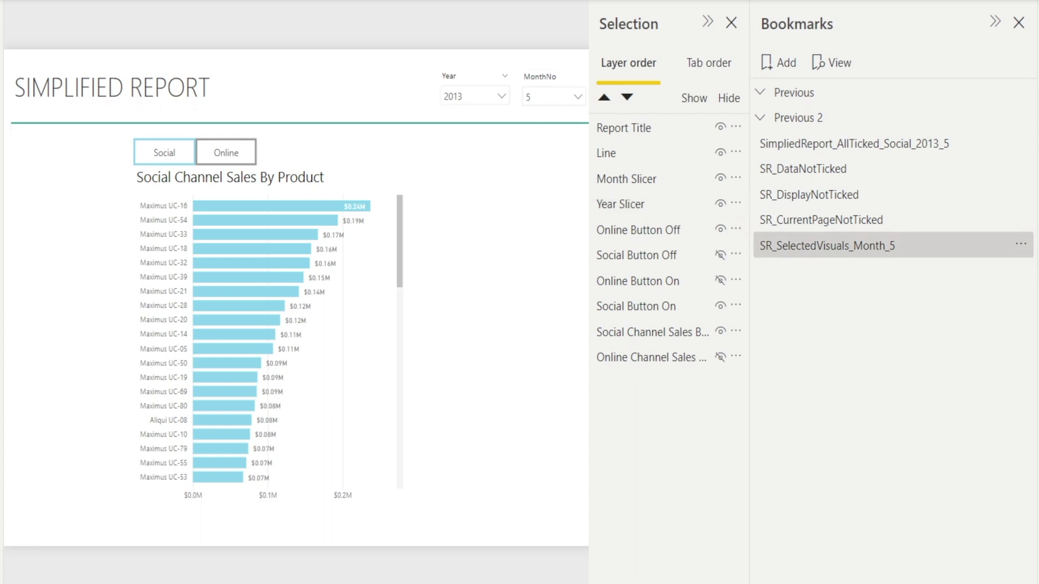
Step: Set the Year slicer to 2002 and apply the SR_SelectedVisuals_Month_5 bookmark to test its effect on the year
left_click(498, 99)
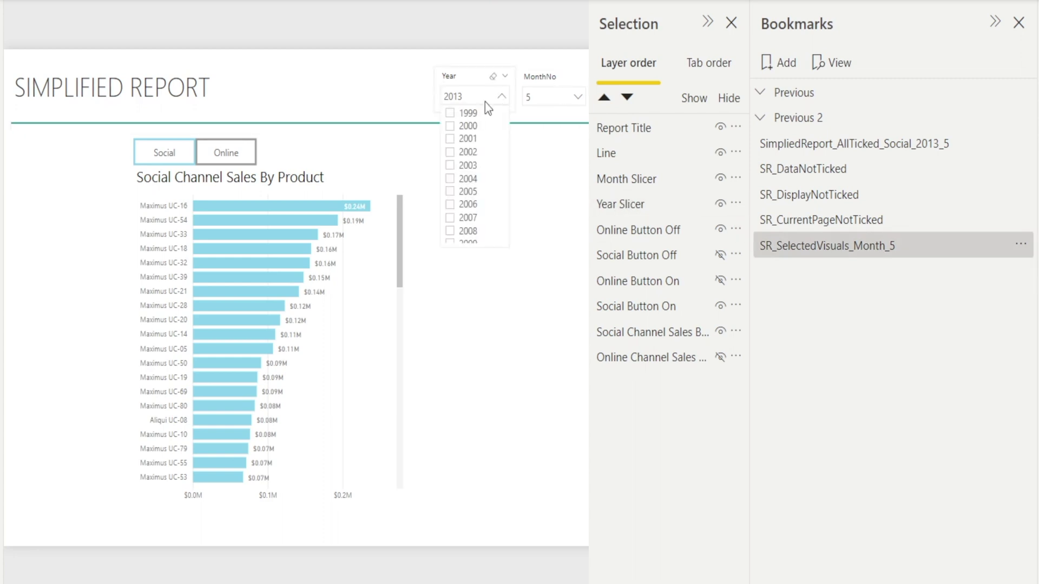
left_click(457, 155)
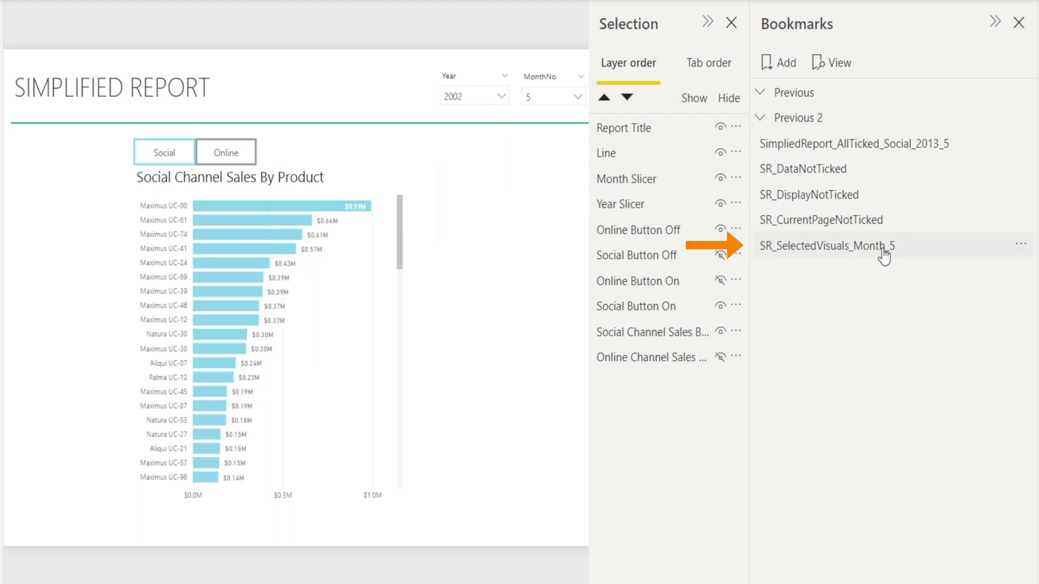
left_click(859, 249)
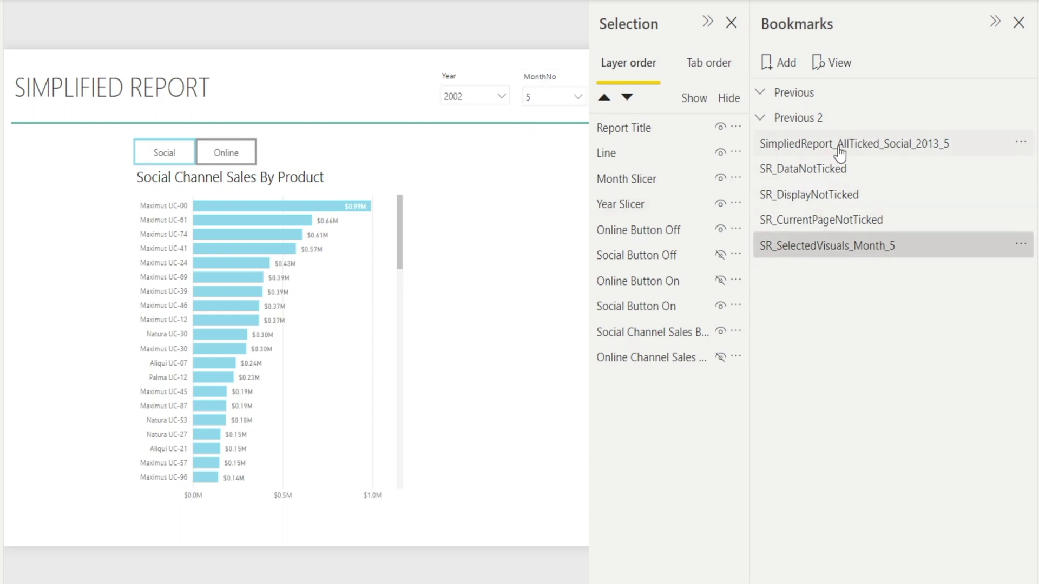
Step: Check the options of the SimpliedReport_AllTicked_Social_2013_5 bookmark and apply it for comparison, followed by SR_SelectedVisuals_Month_5
left_click(1020, 142)
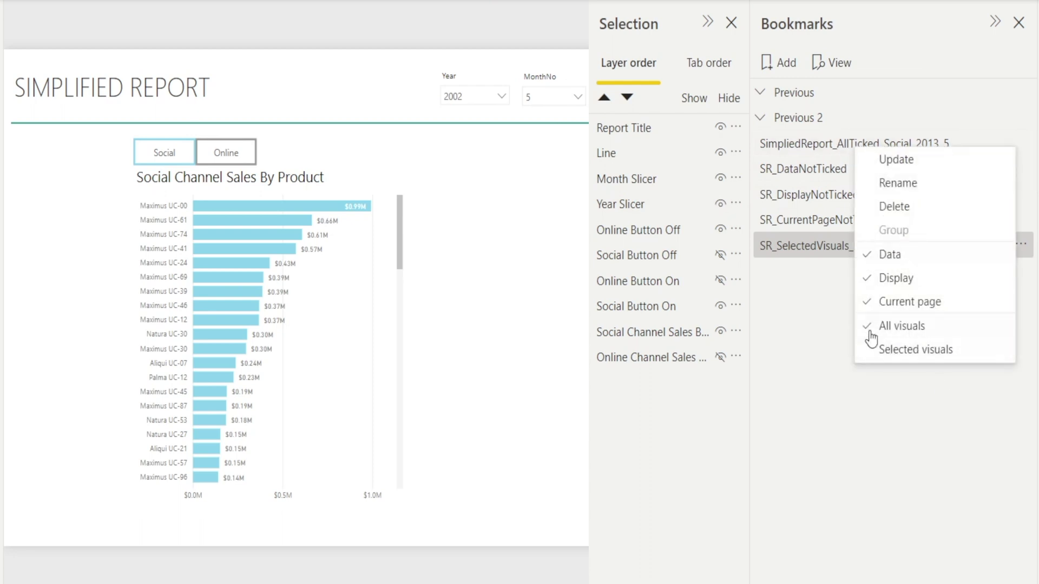
left_click(792, 337)
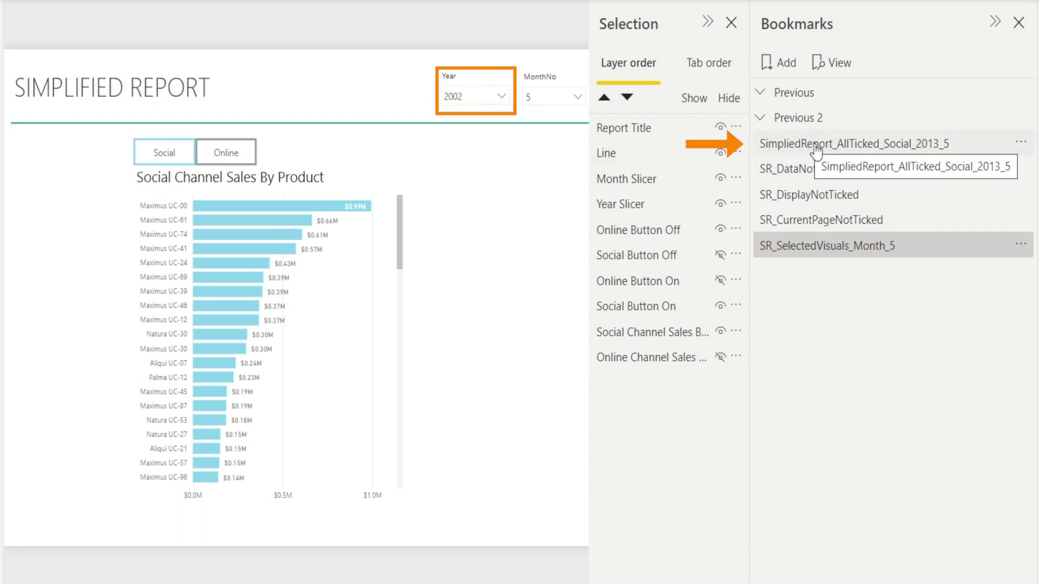
left_click(860, 151)
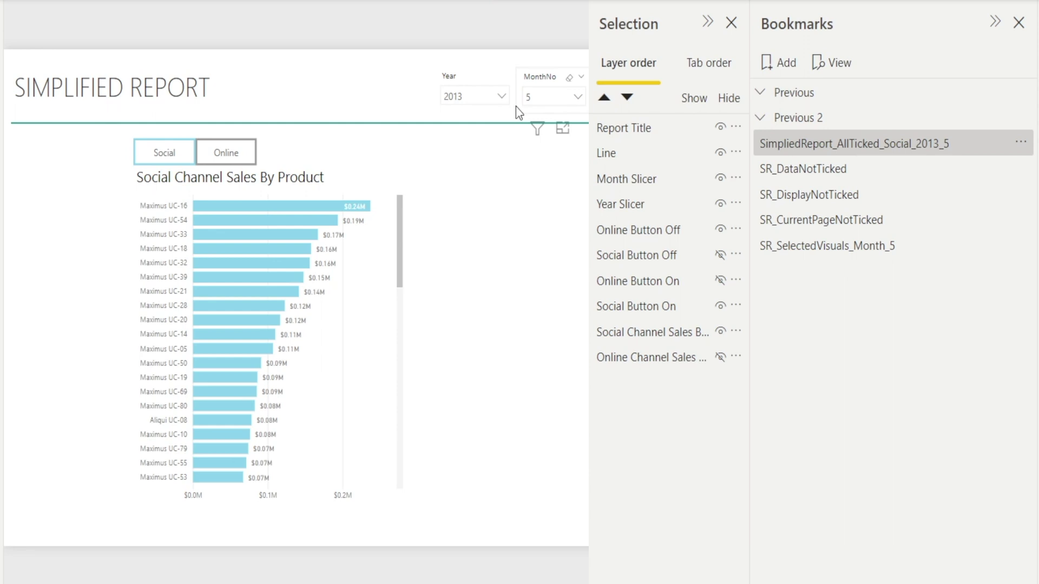
left_click(793, 250)
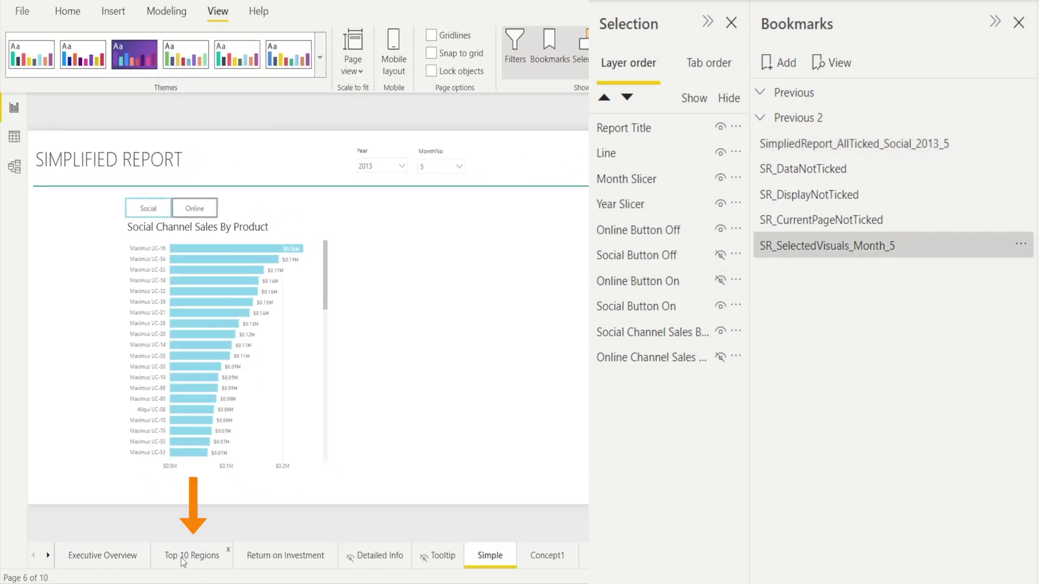
Step: Go to the Top 10 Regions page, check the options of SR_SelectedVisuals_Month_5 and apply that bookmark from there
left_click(181, 557)
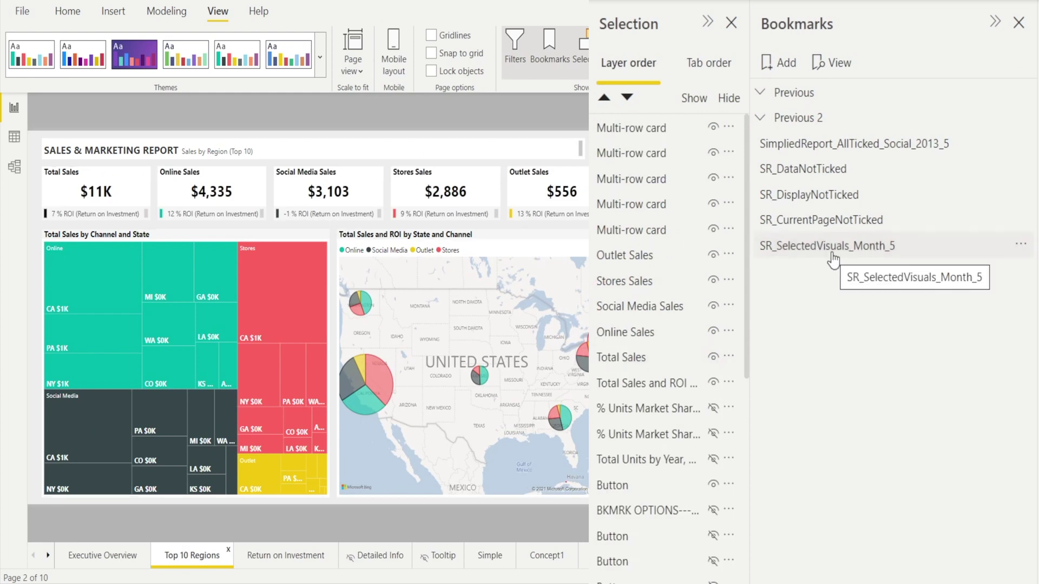
left_click(1021, 244)
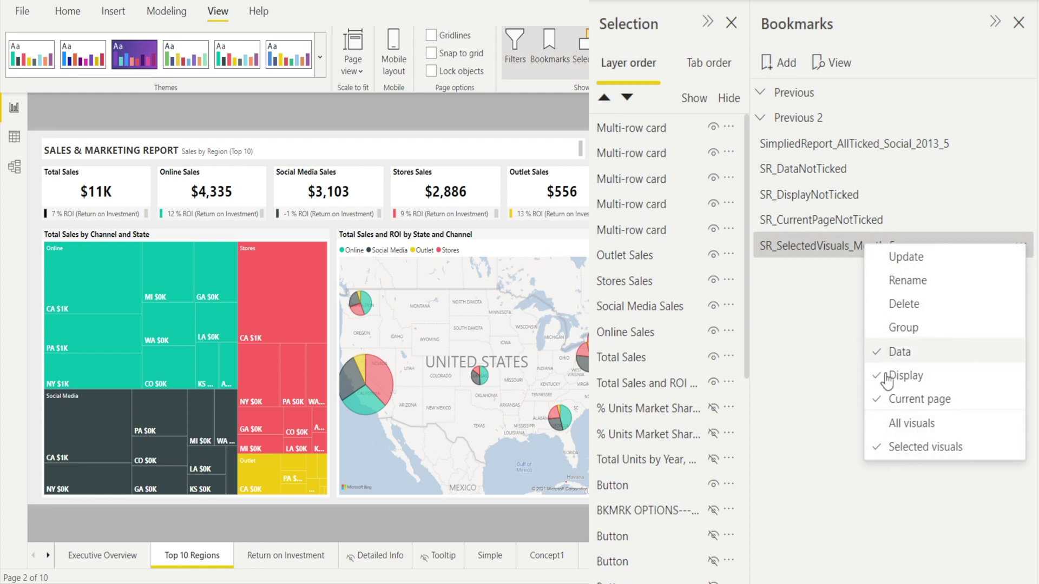
left_click(823, 250)
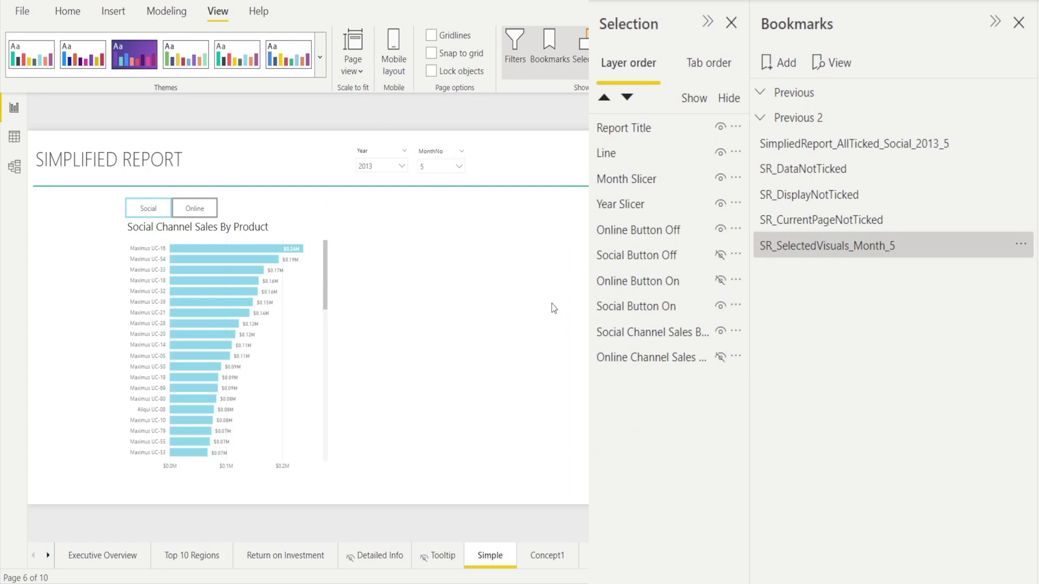
Step: Set the Year slicer to 2003 and apply the SR_SelectedVisuals_Month_5 bookmark once more
left_click(403, 168)
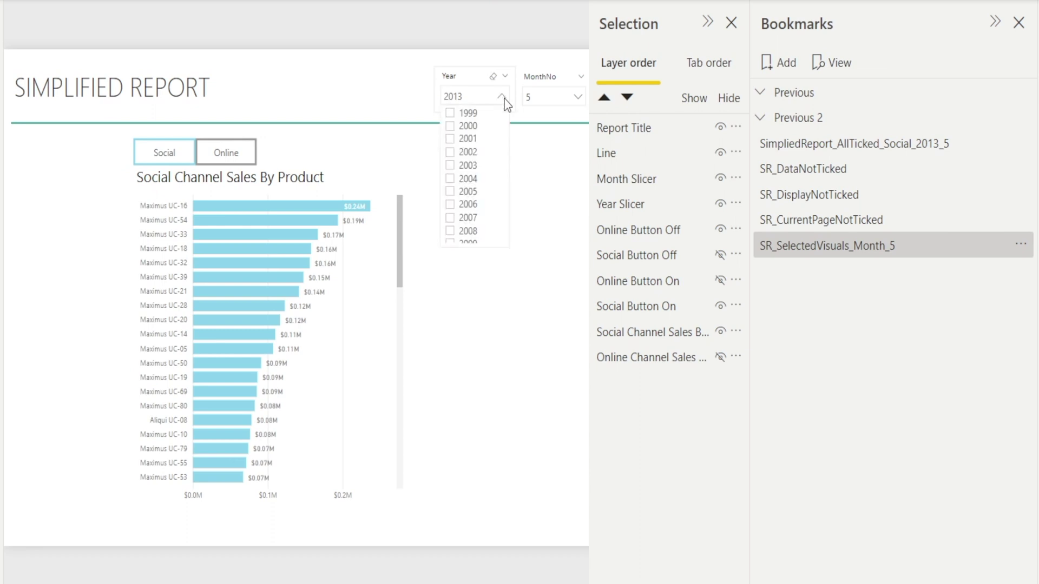
left_click(450, 165)
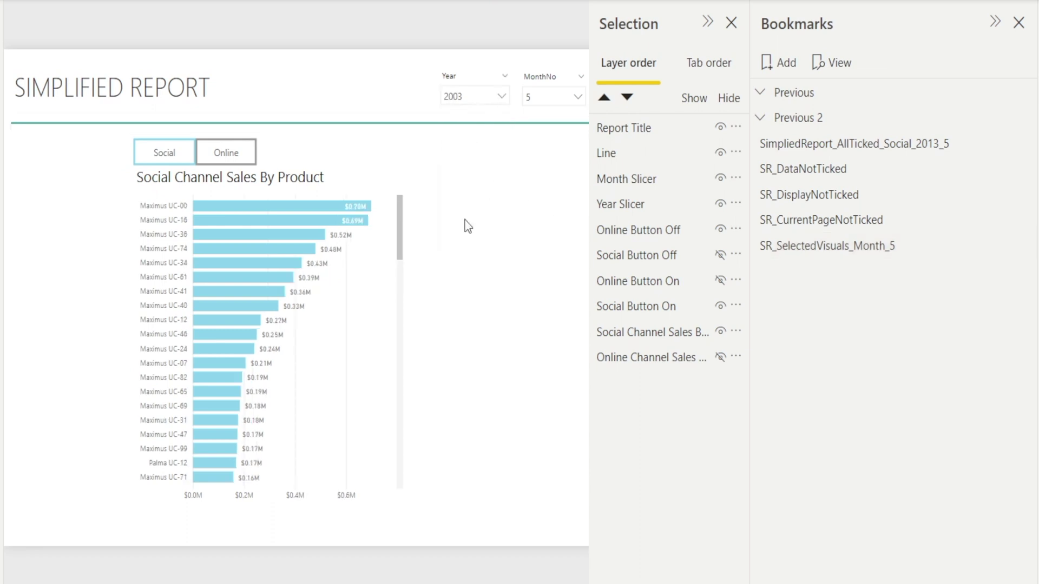
left_click(893, 248)
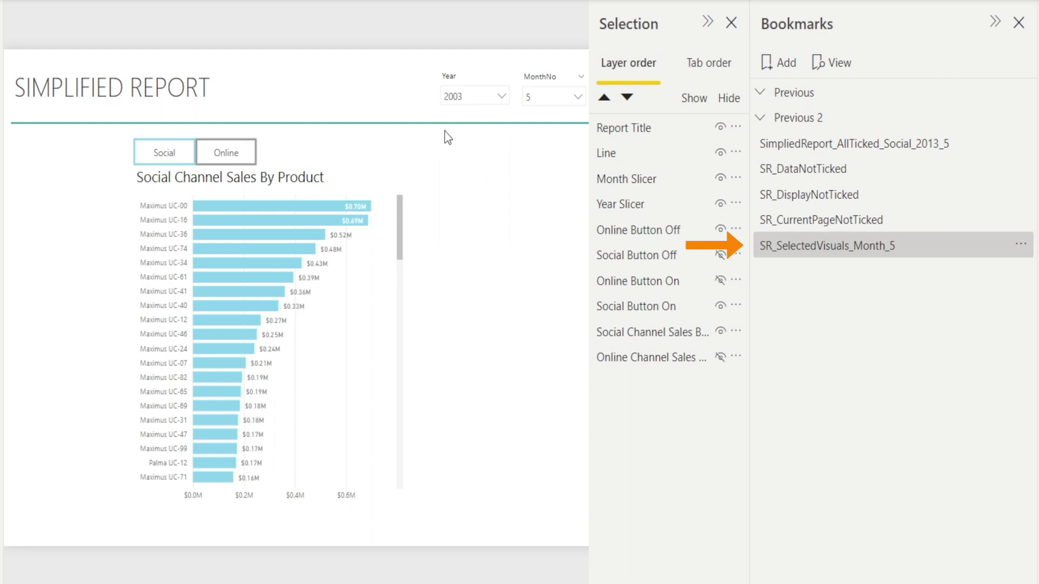